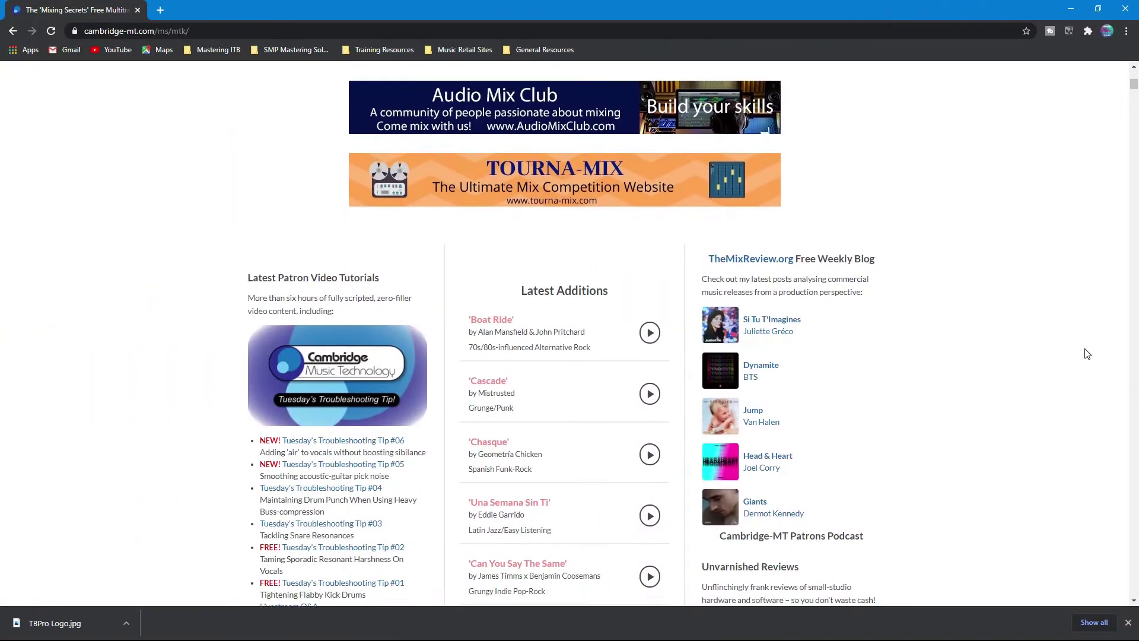
Browse the Cambridge-MT multitrack library down through the Acoustic / Jazz / Country / Orchestral projects.
scroll(1087, 354, down, 20)
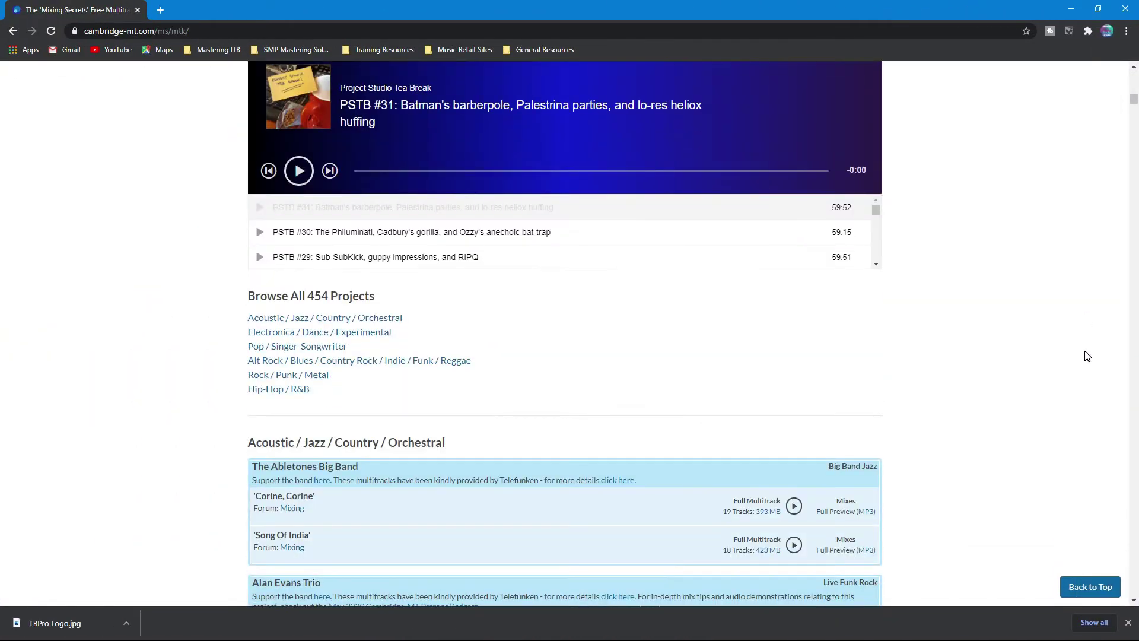
scroll(1087, 357, down, 11)
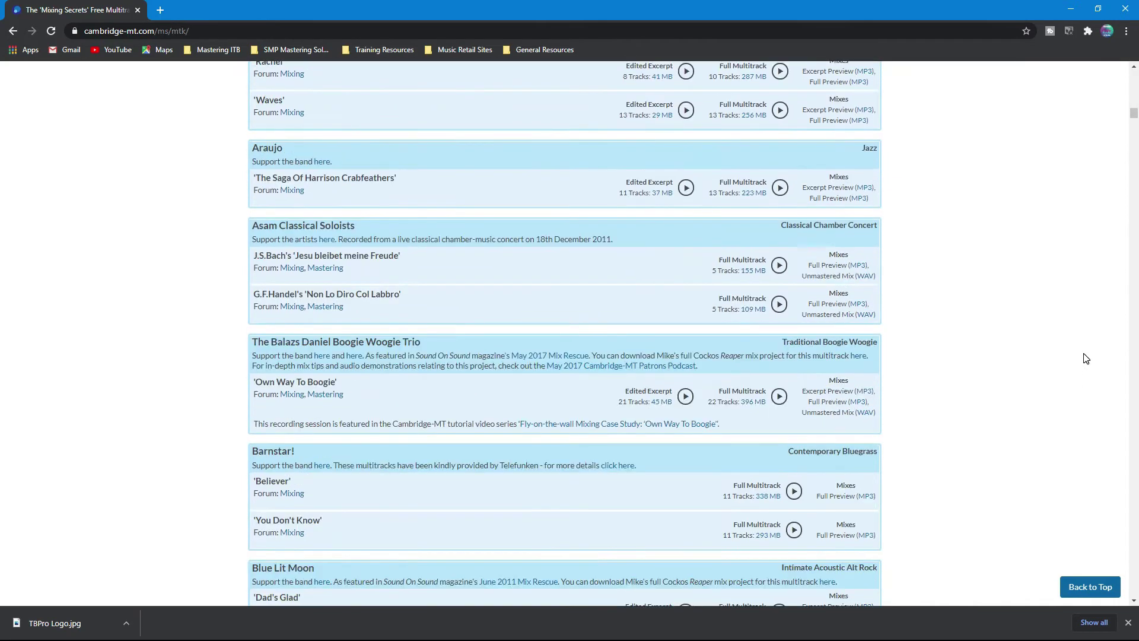
scroll(1085, 358, down, 15)
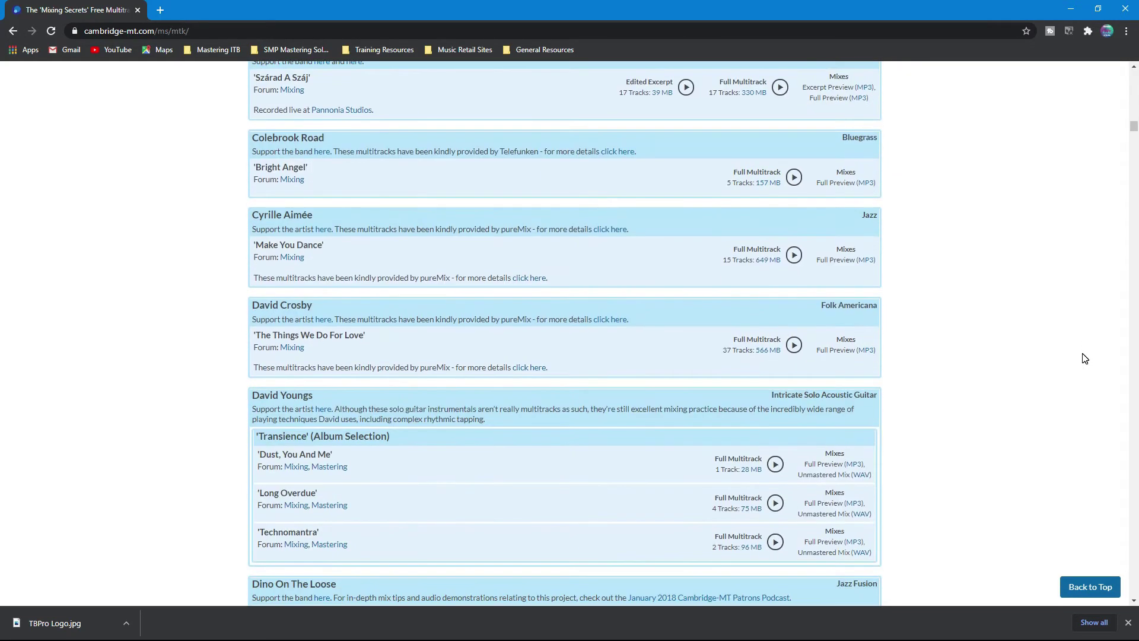
scroll(1085, 358, down, 15)
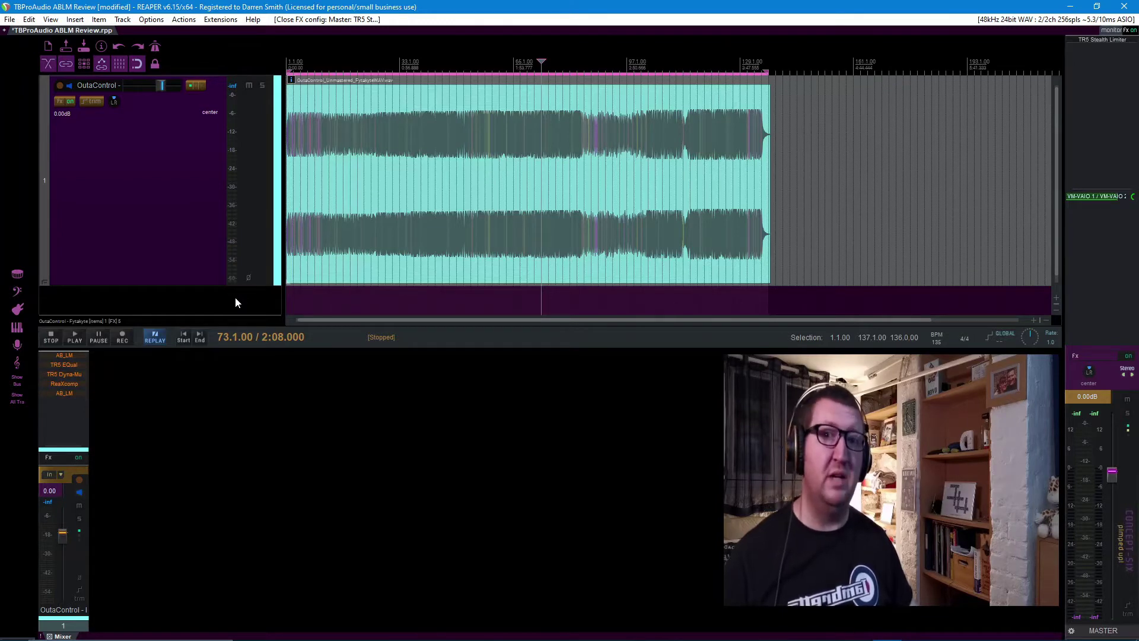
Switch to REAPER, inspect the TR5 Stealth Limiter settings on the master track and close its window.
click(1110, 40)
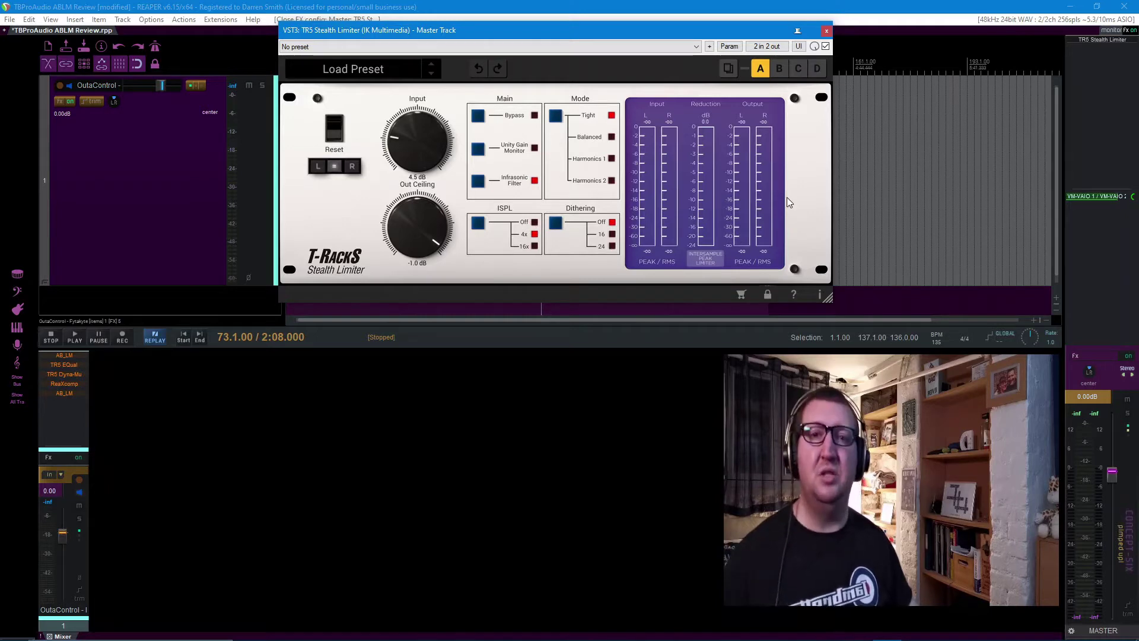
click(827, 31)
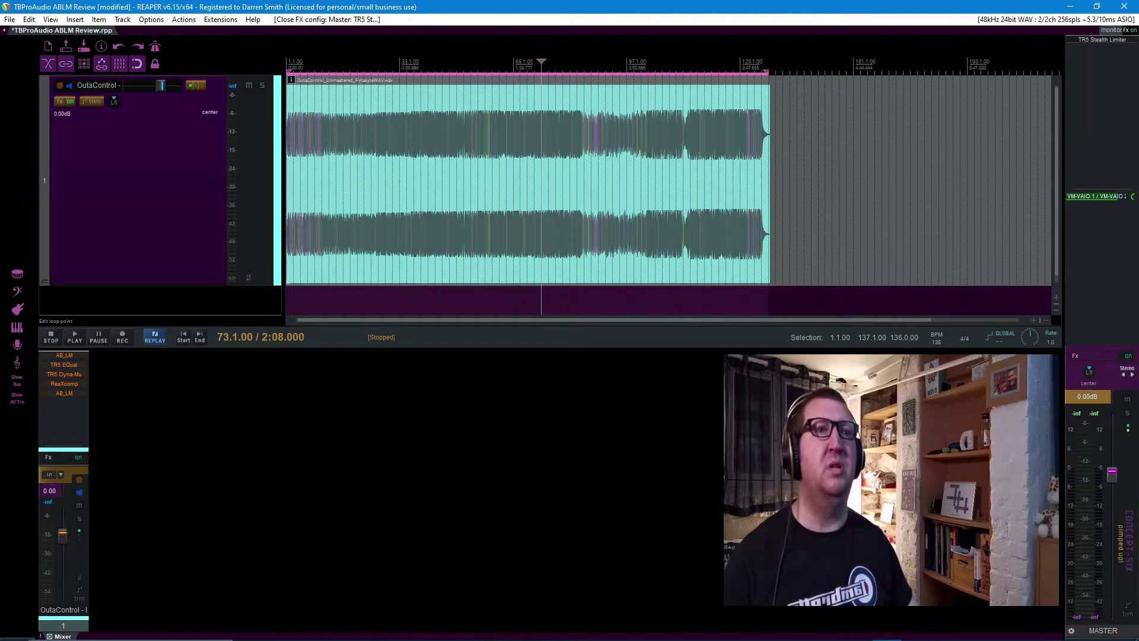
Audition the OutaControl track at four successive points, from the early section to near the end, and stop playback.
click(350, 64)
key(space)
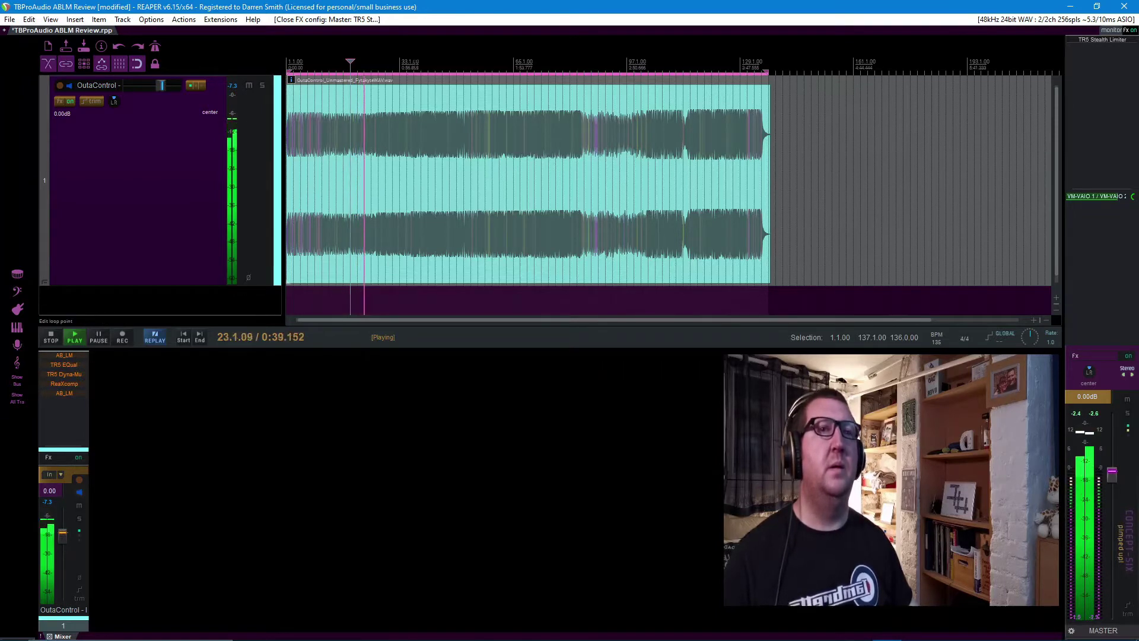
click(413, 62)
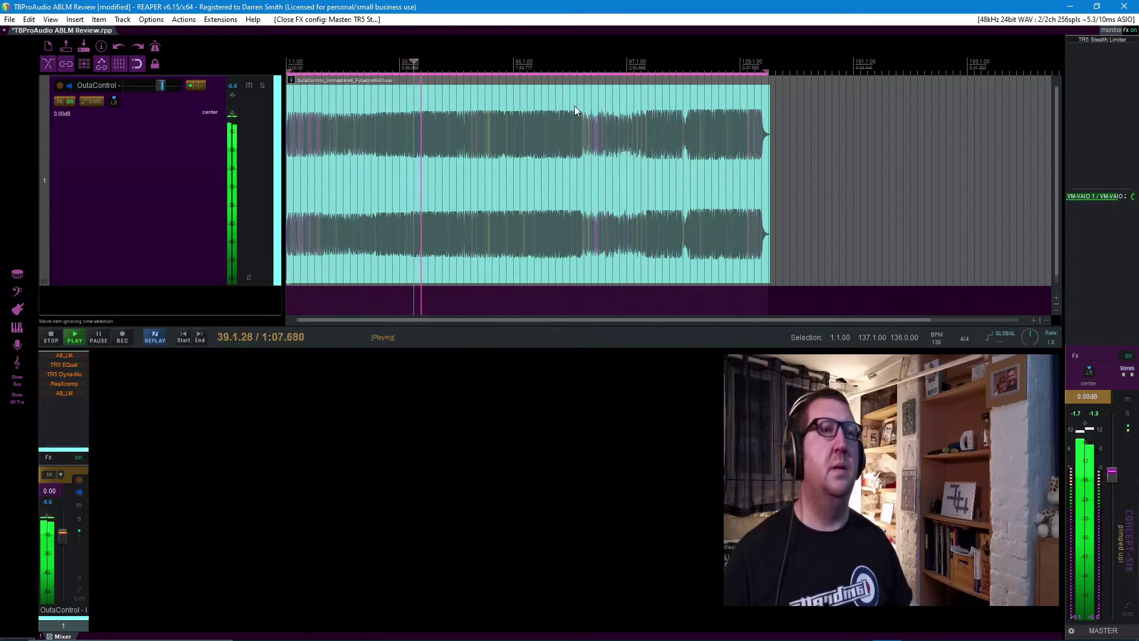
click(533, 62)
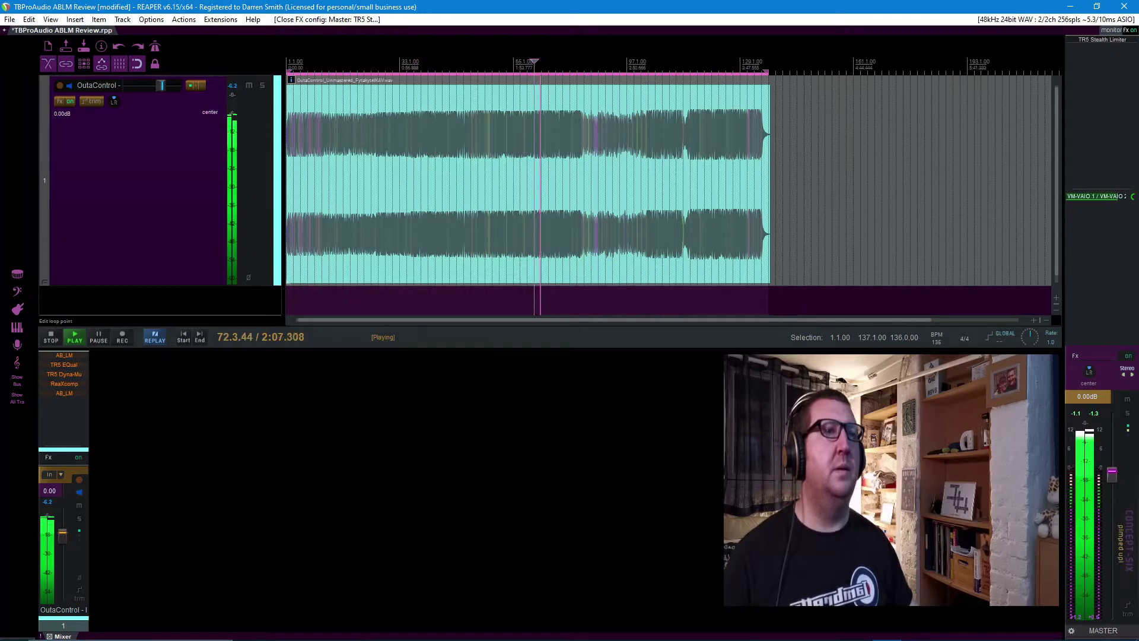
click(704, 62)
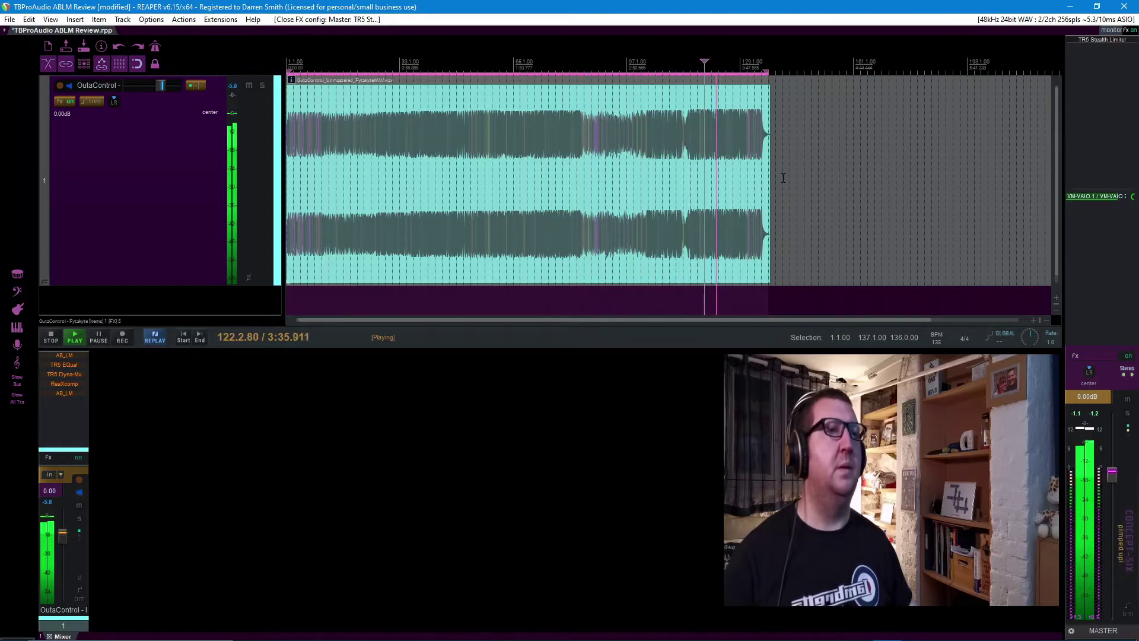
key(space)
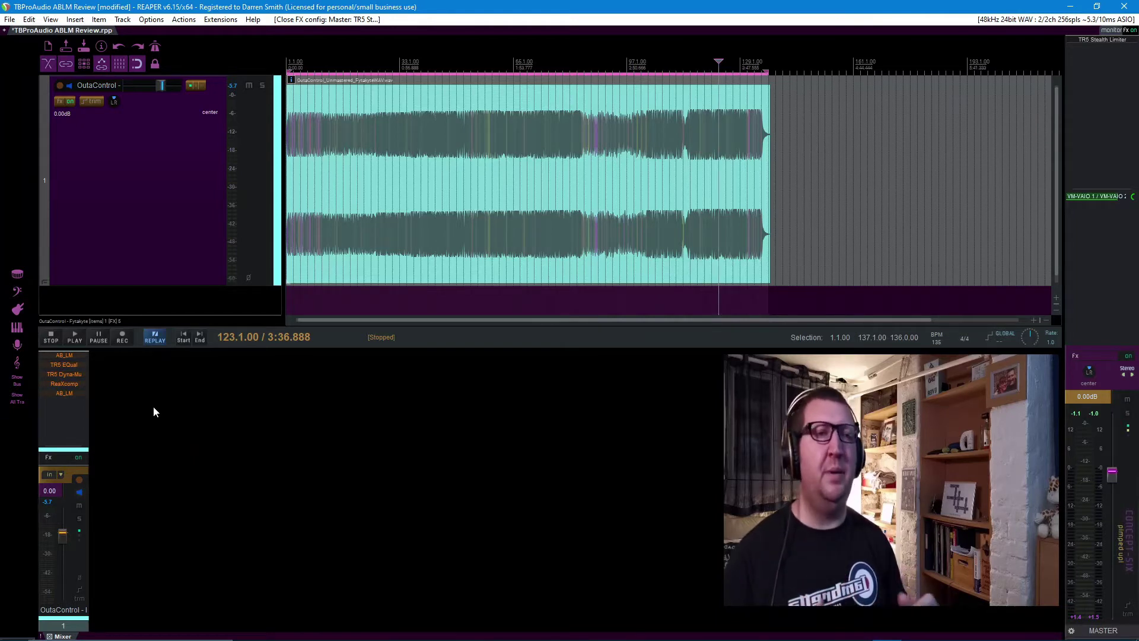
Inspect the mid and side curves of the track's TR5 EQual, and the settings of its TR5 Dyna-Mu compressor.
click(68, 365)
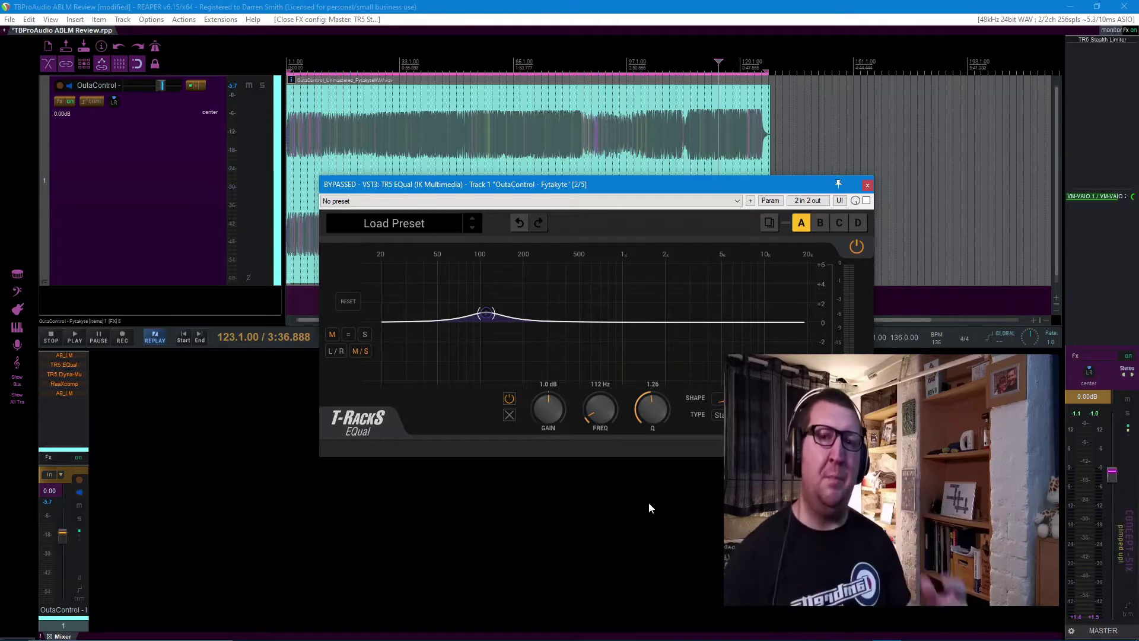
click(365, 334)
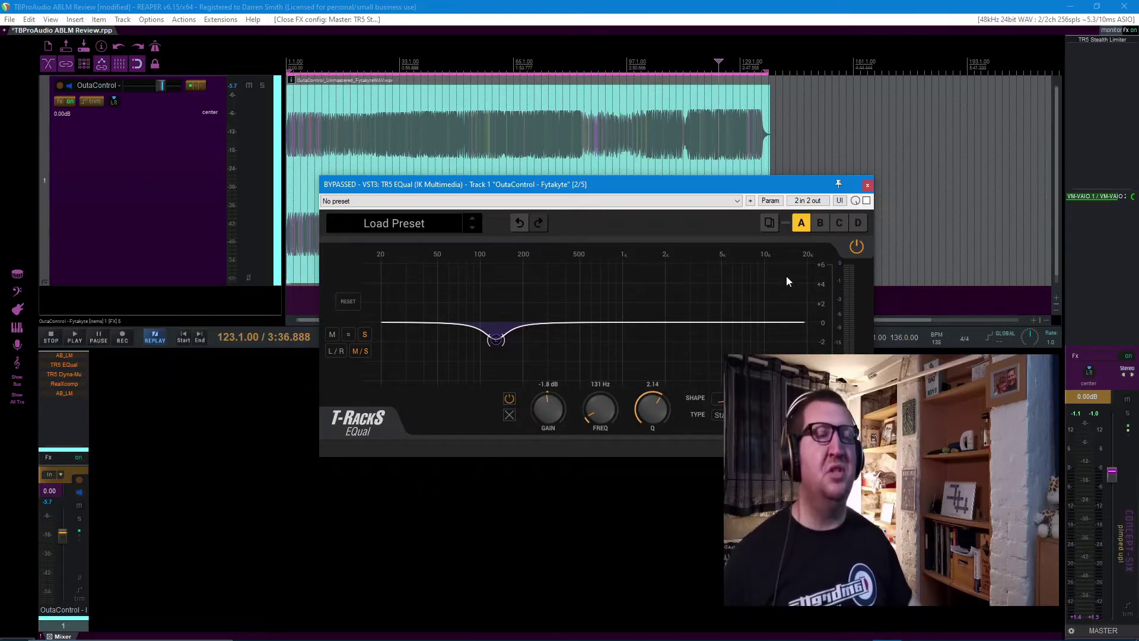
click(867, 187)
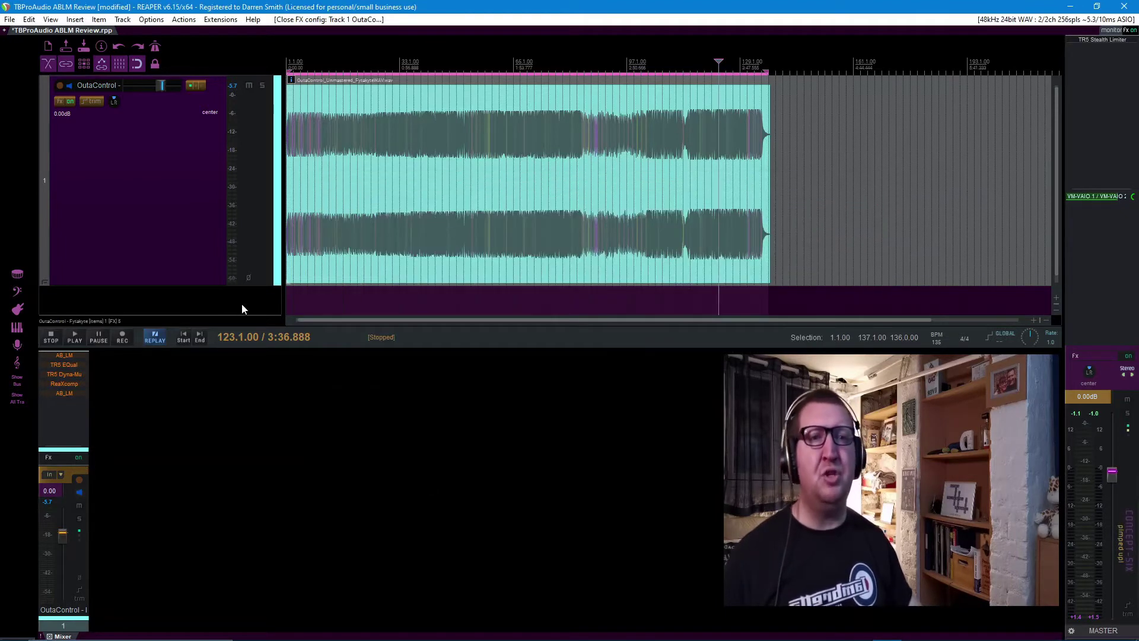
click(75, 375)
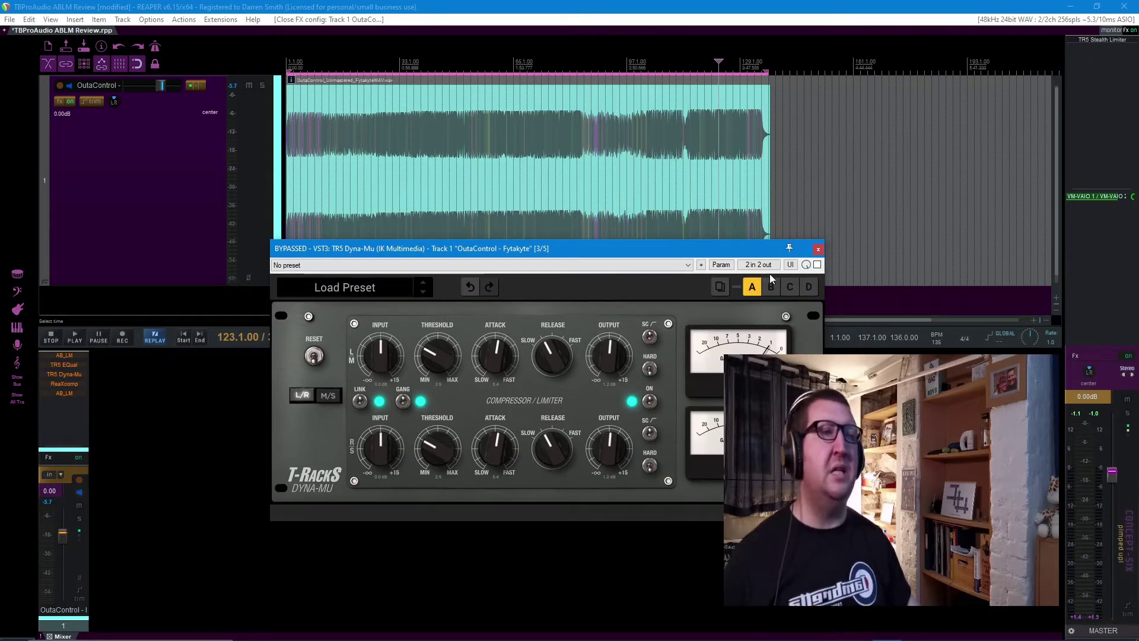
click(818, 249)
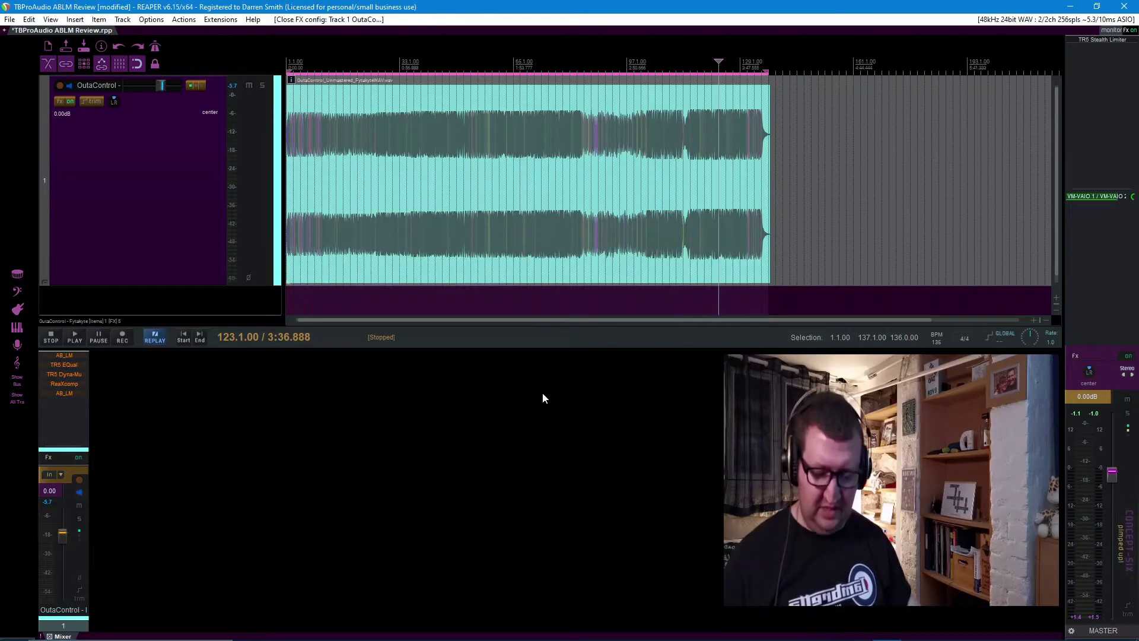
Enable TR5 EQual and TR5 Dyna-Mu on the OutaControl track and start playback from about bar 41.
shift+click(57, 363)
shift+click(69, 372)
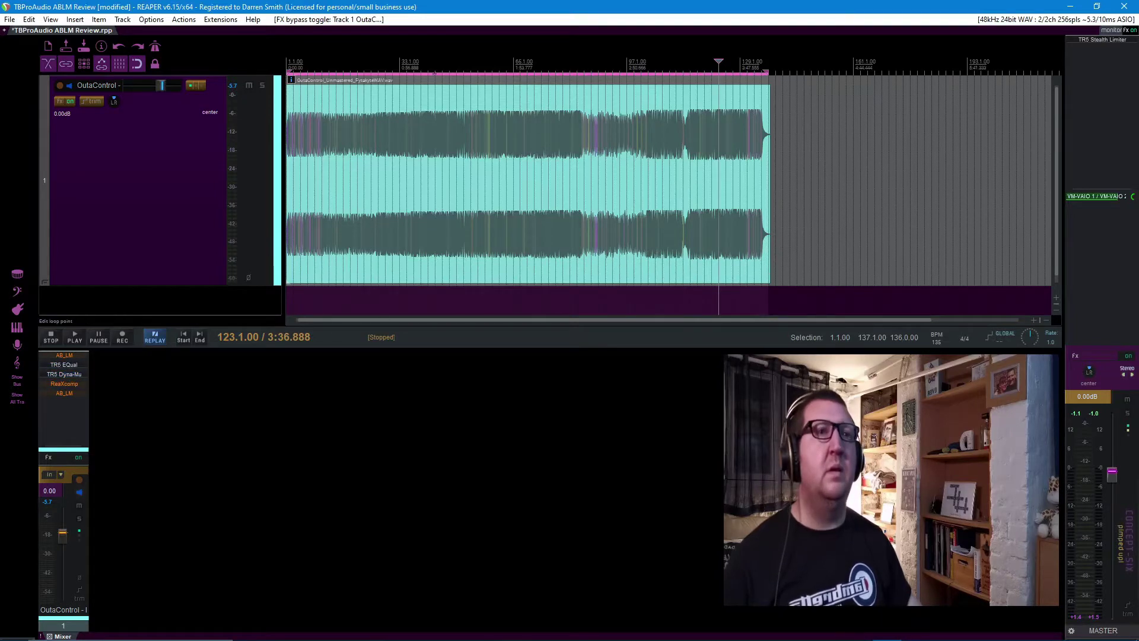
click(428, 196)
key(space)
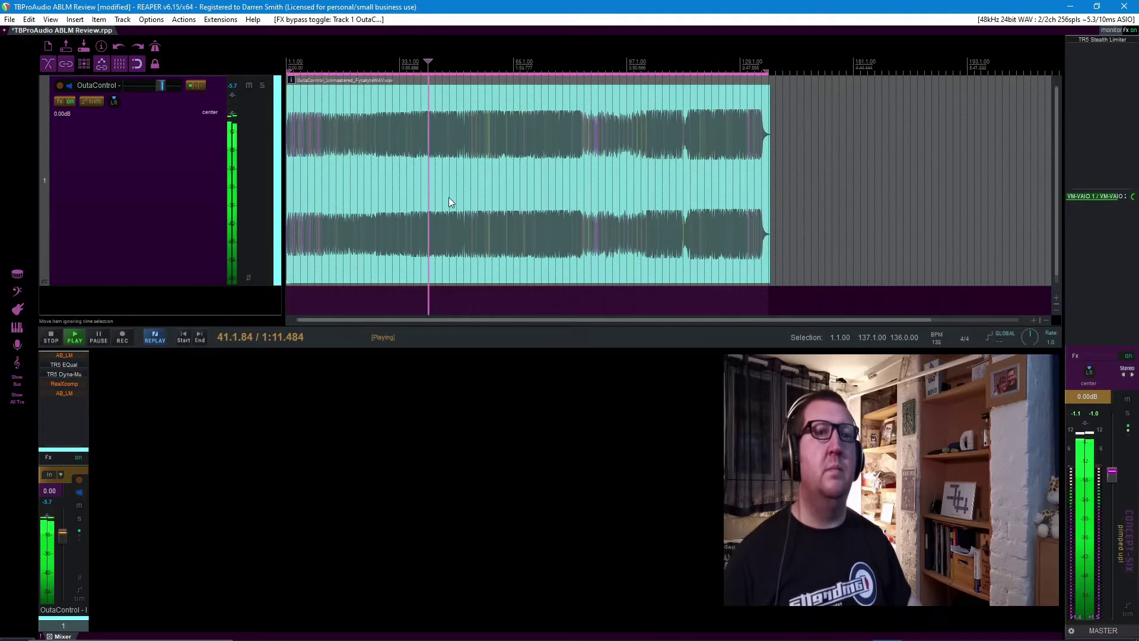
Watch the EQual spectrum and the Dyna-Mu gain reduction during playback, placing both plugin windows below the waveform, and stop playback.
click(69, 365)
drag(615, 176, 504, 335)
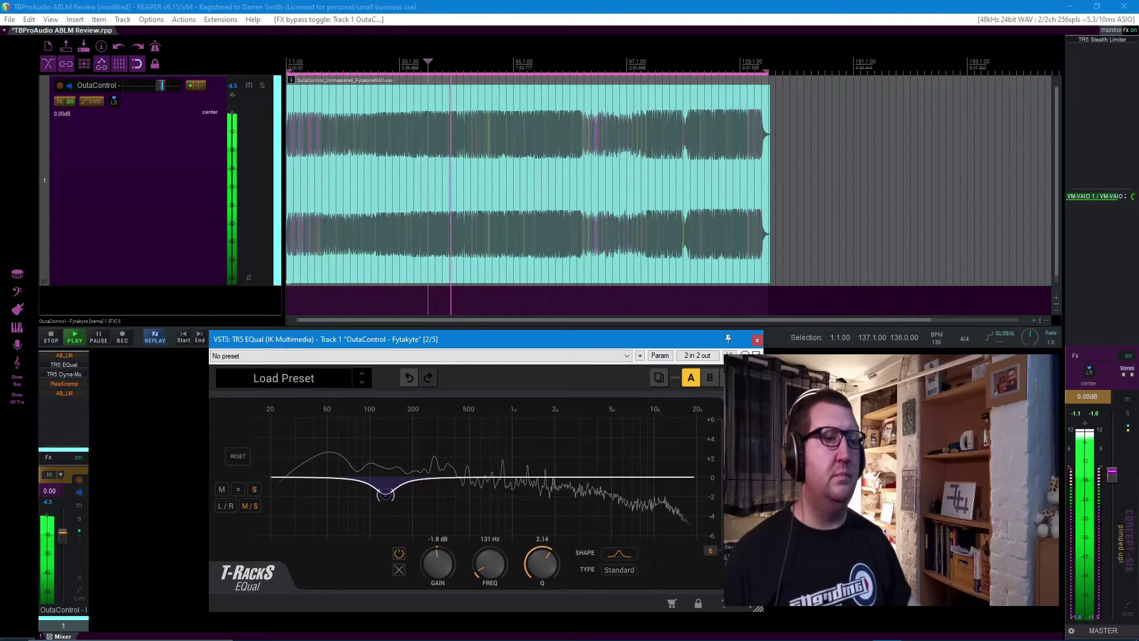
click(60, 374)
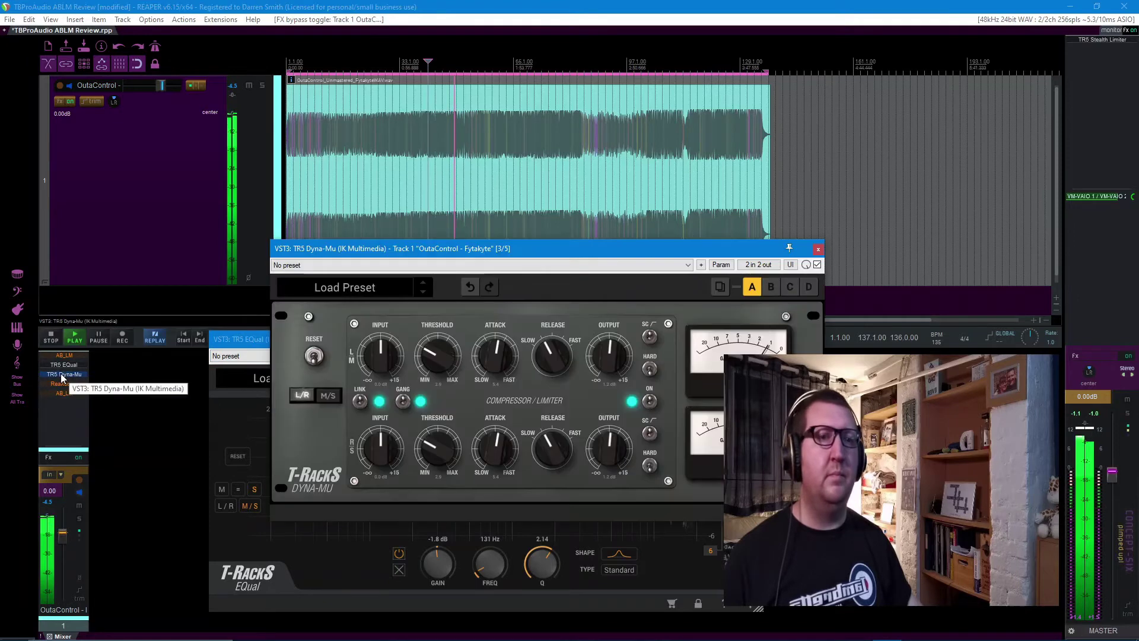
drag(617, 250, 550, 330)
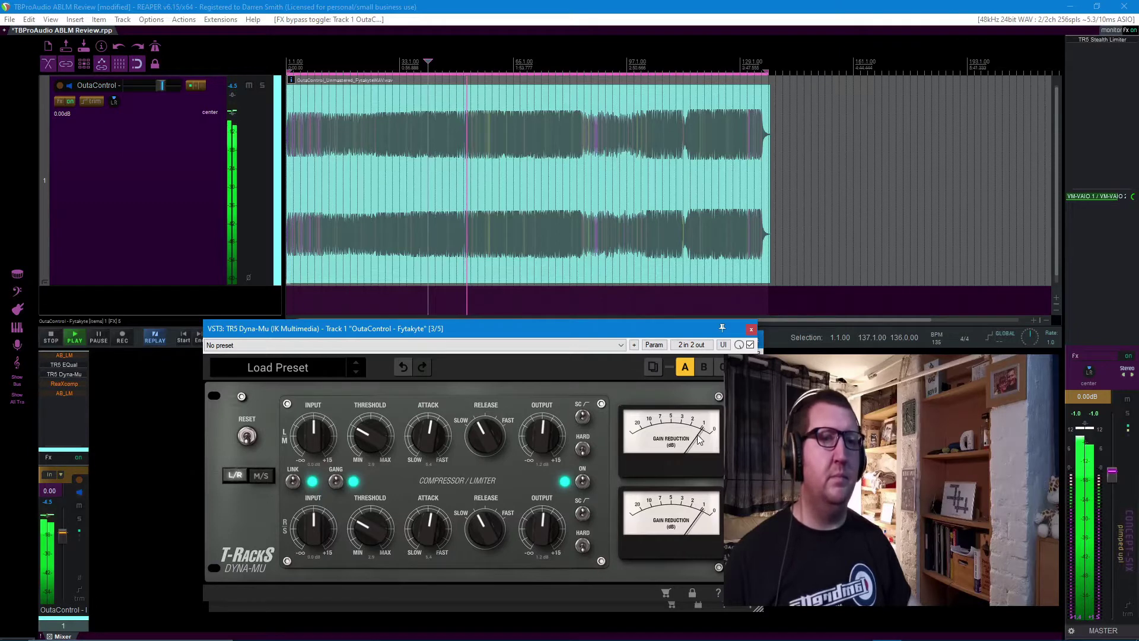
click(751, 329)
key(space)
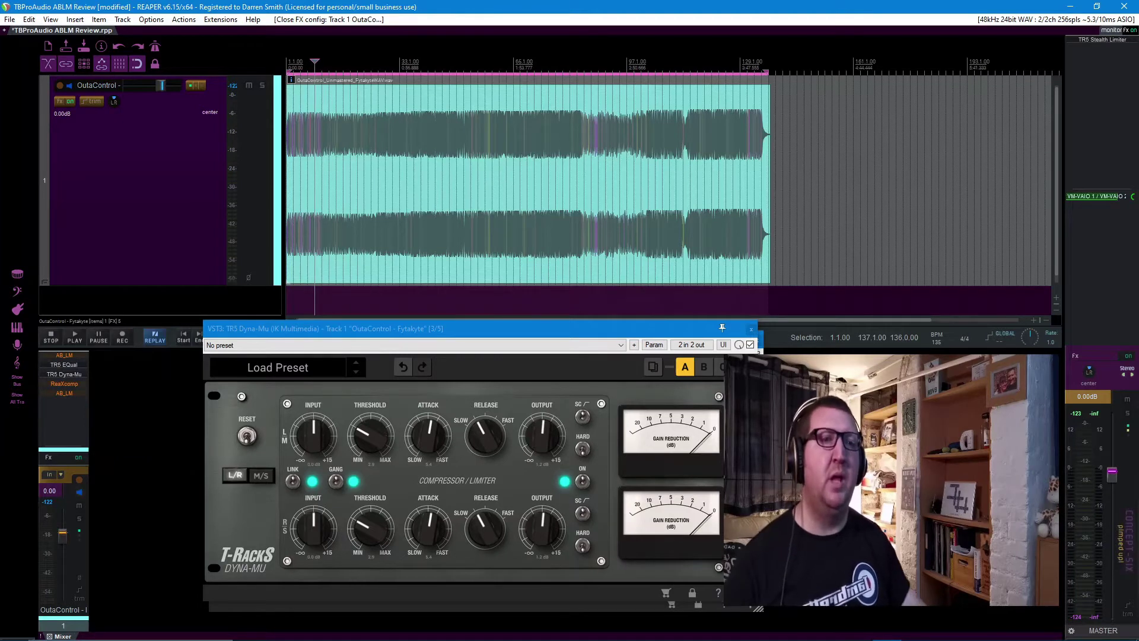
Compare the track with ReaXcomp bypassed and active during playback, leave ReaXcomp enabled and close its window.
click(77, 385)
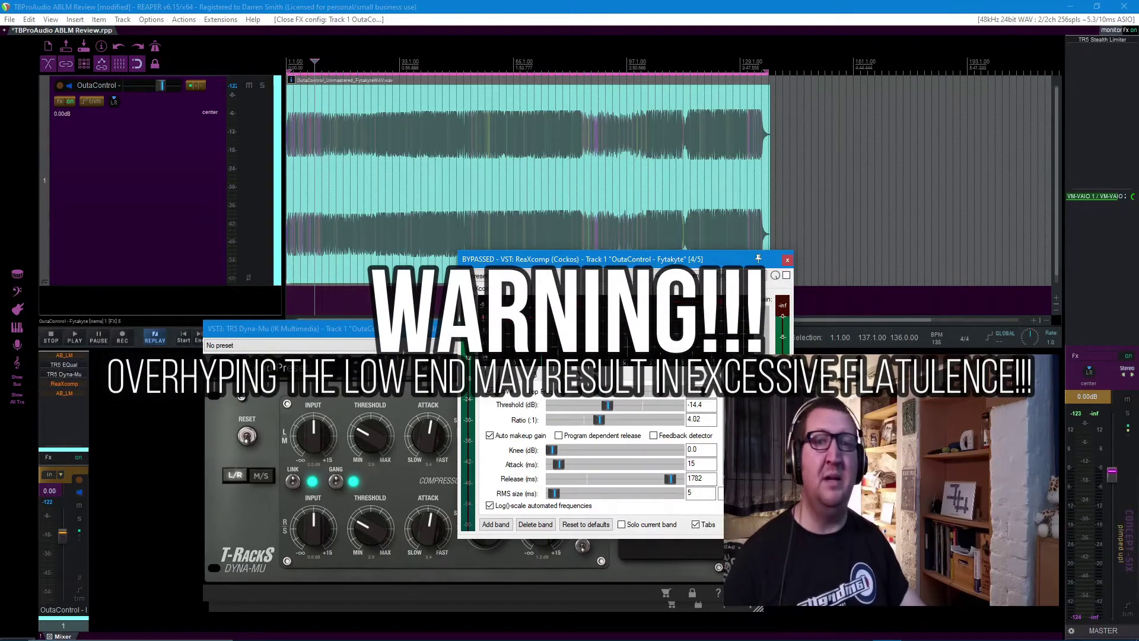
key(space)
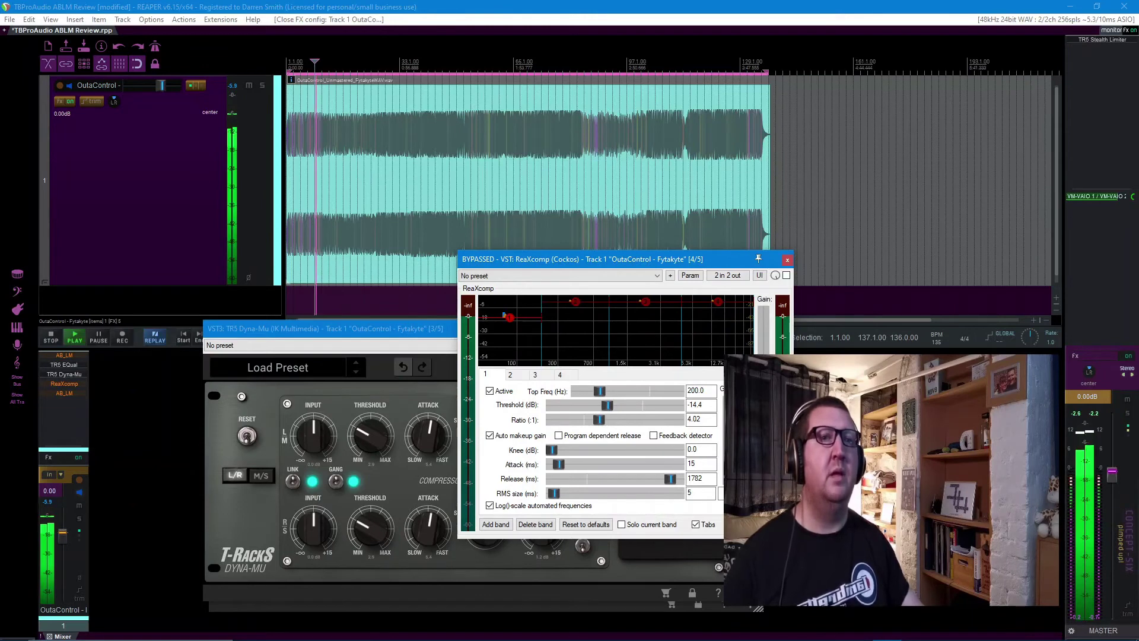
click(786, 276)
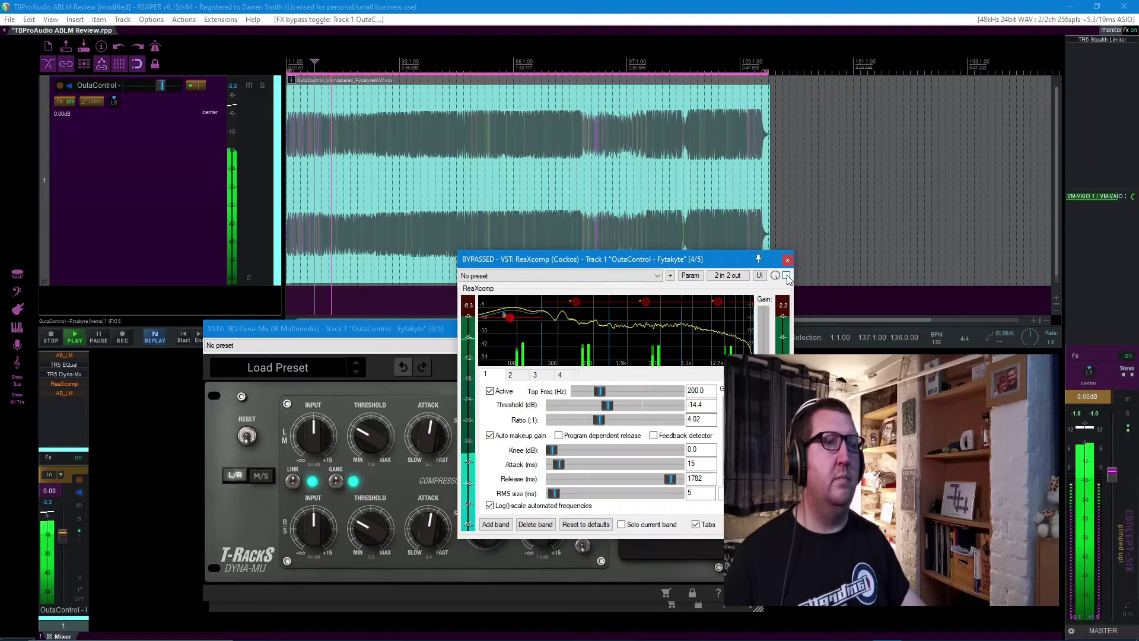
click(786, 275)
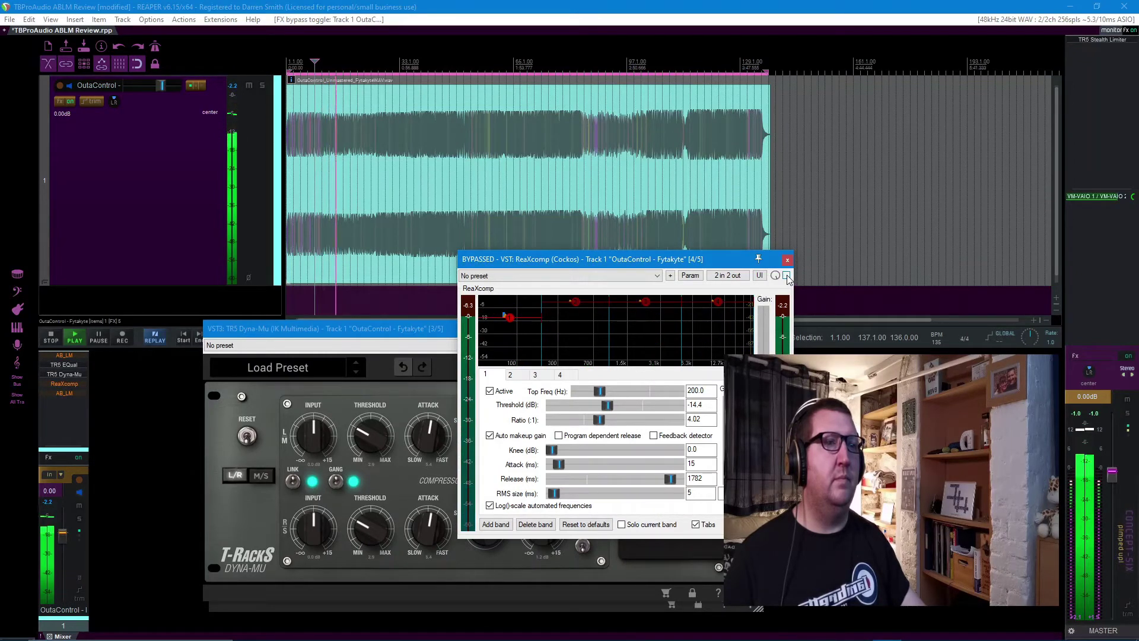
click(786, 276)
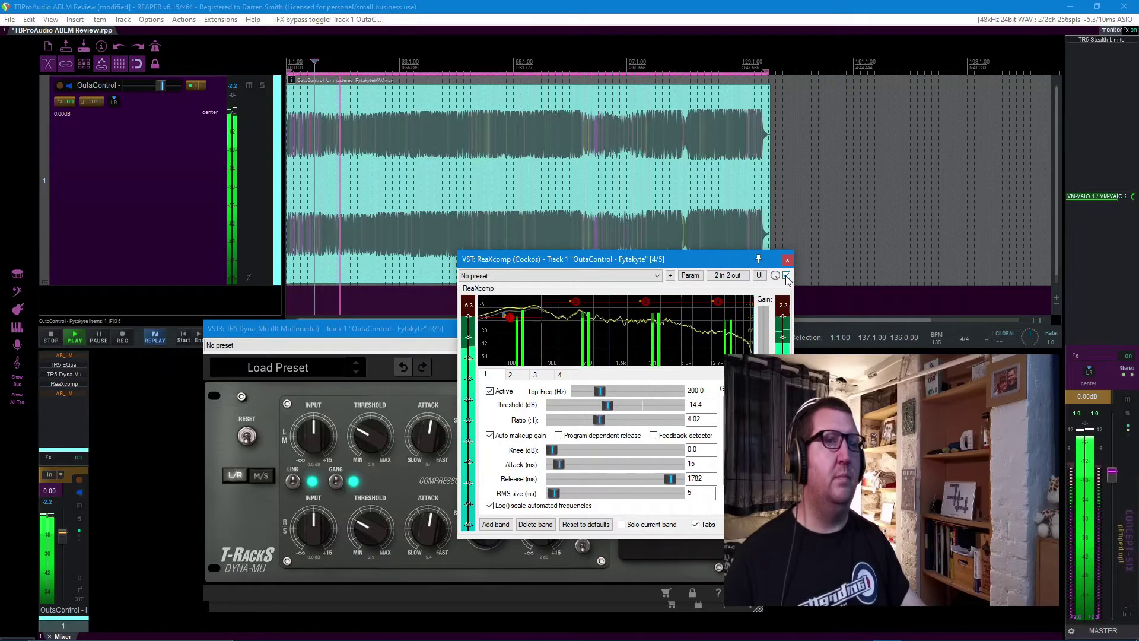
key(space)
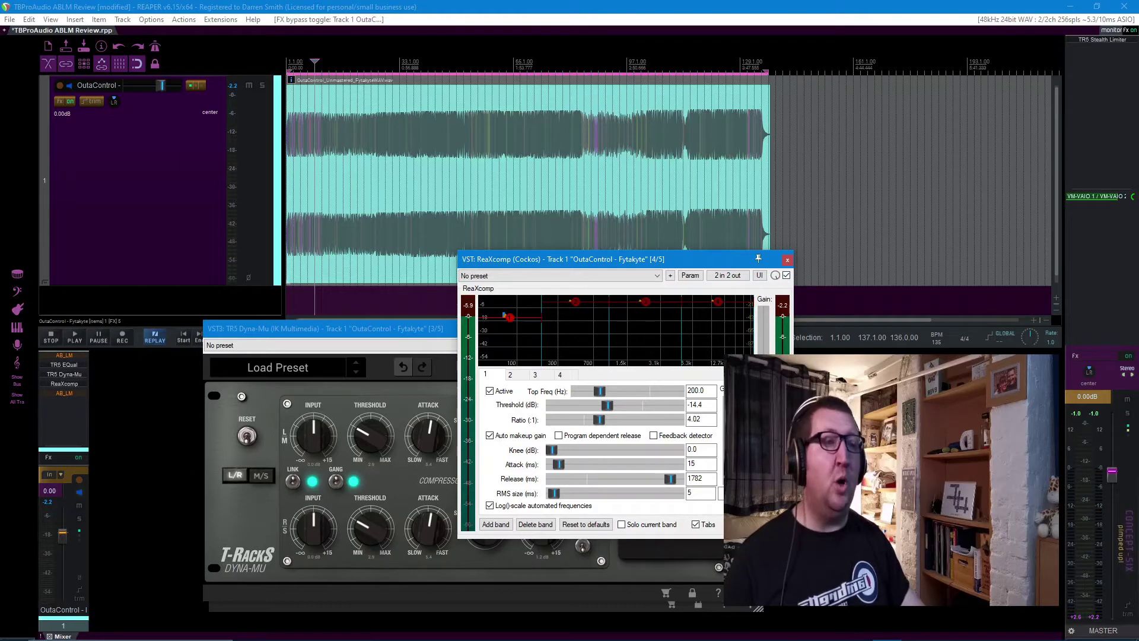
click(788, 260)
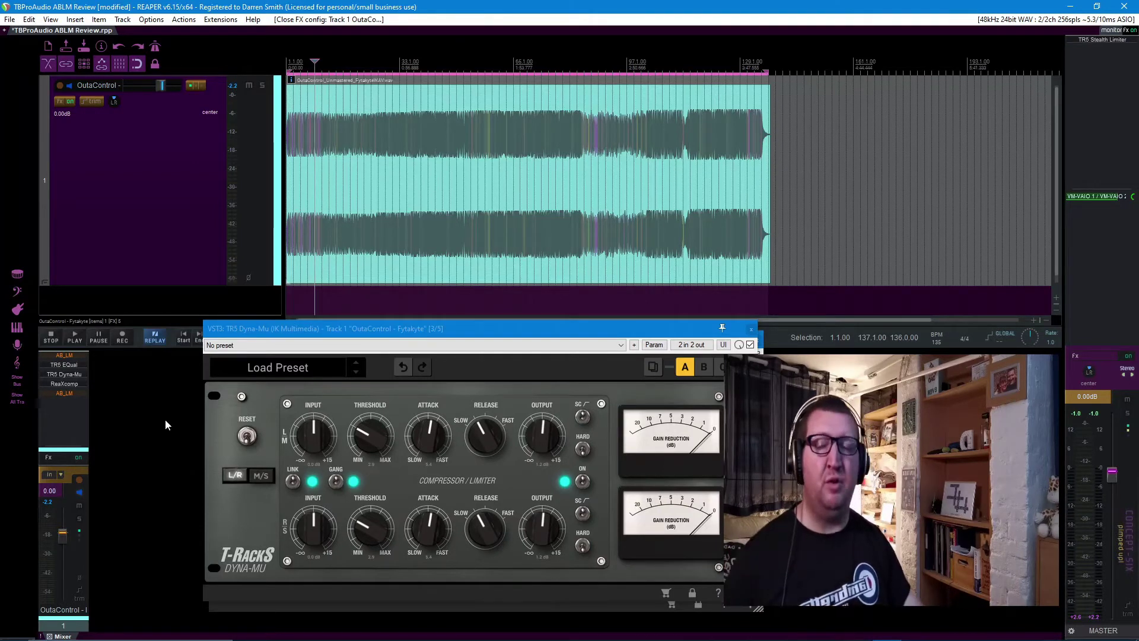
Compare the OutaControl track with its whole effects chain off and on during playback, leave the chain on and stop.
click(78, 457)
key(space)
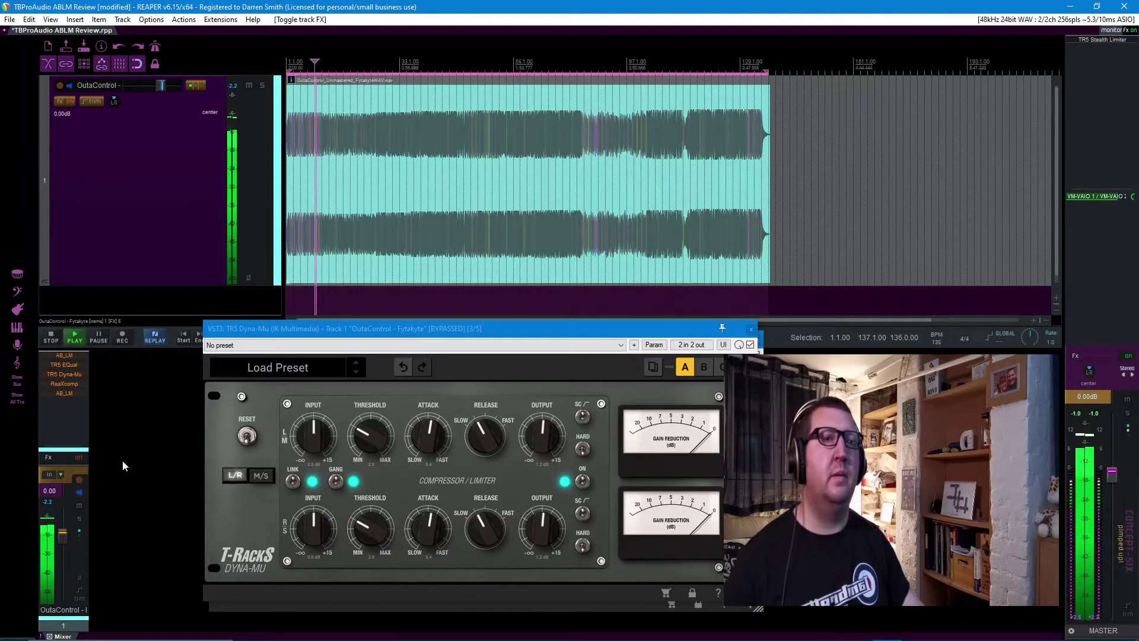
click(79, 458)
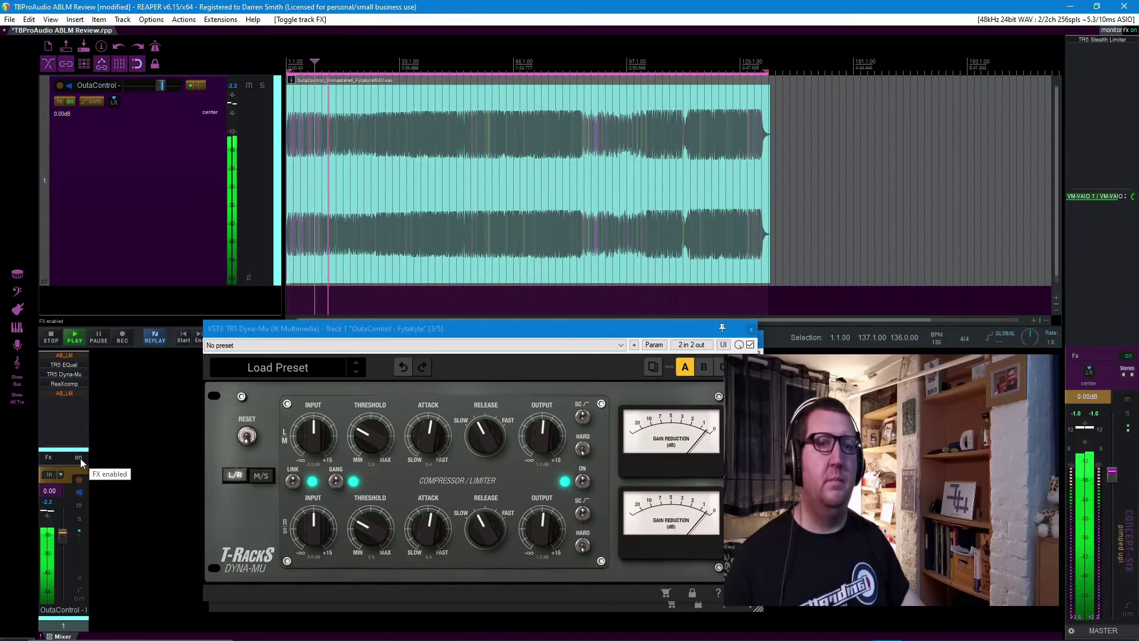
click(80, 458)
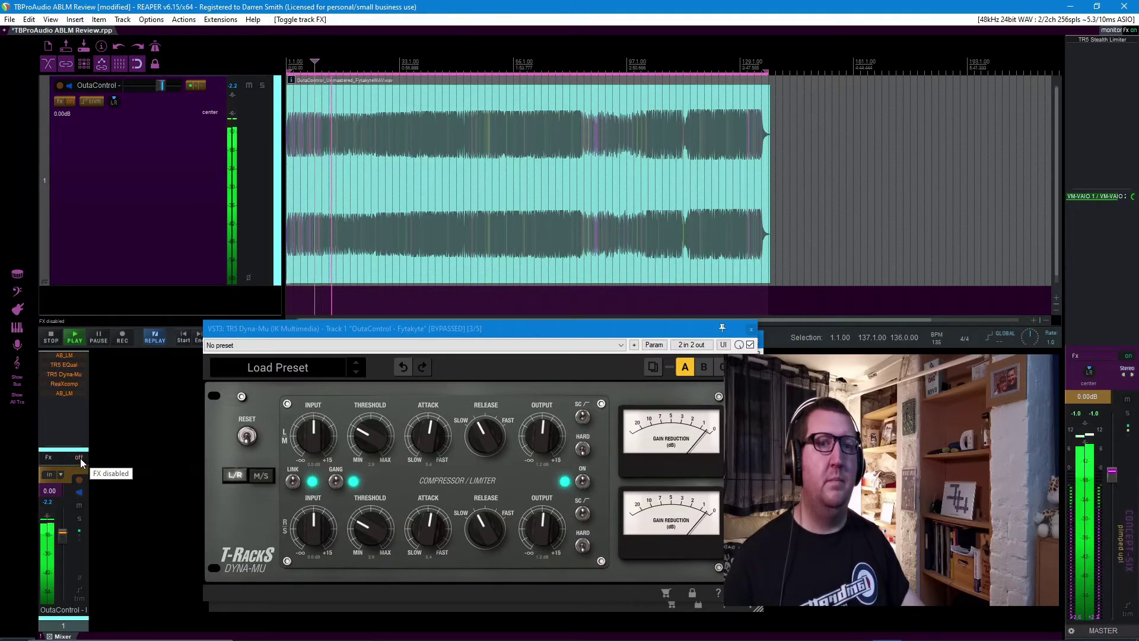
click(79, 458)
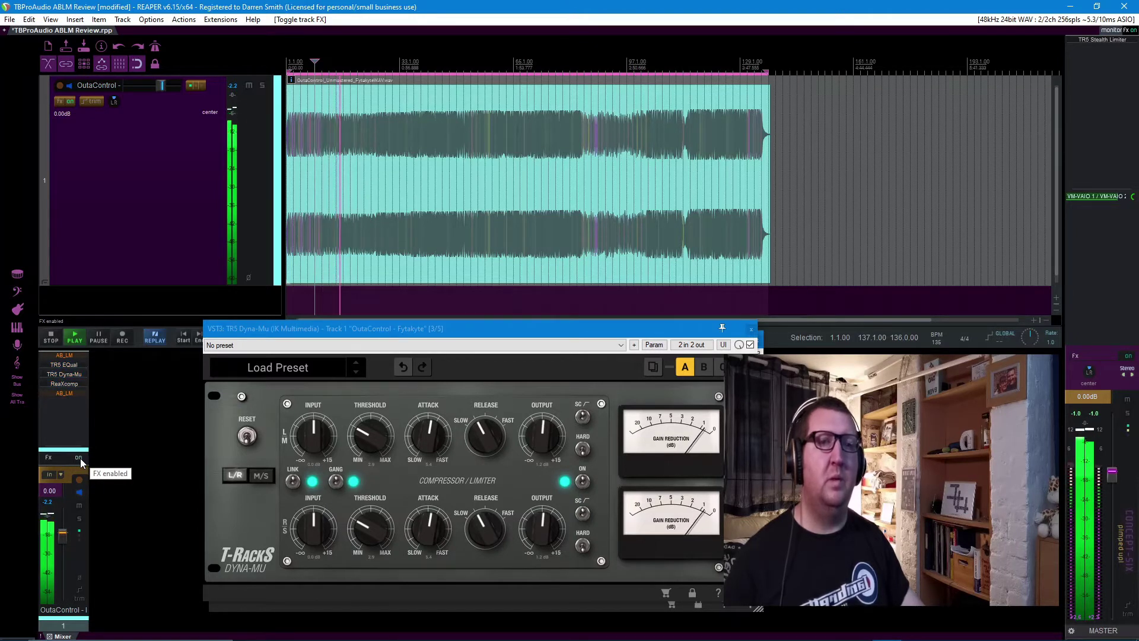
key(space)
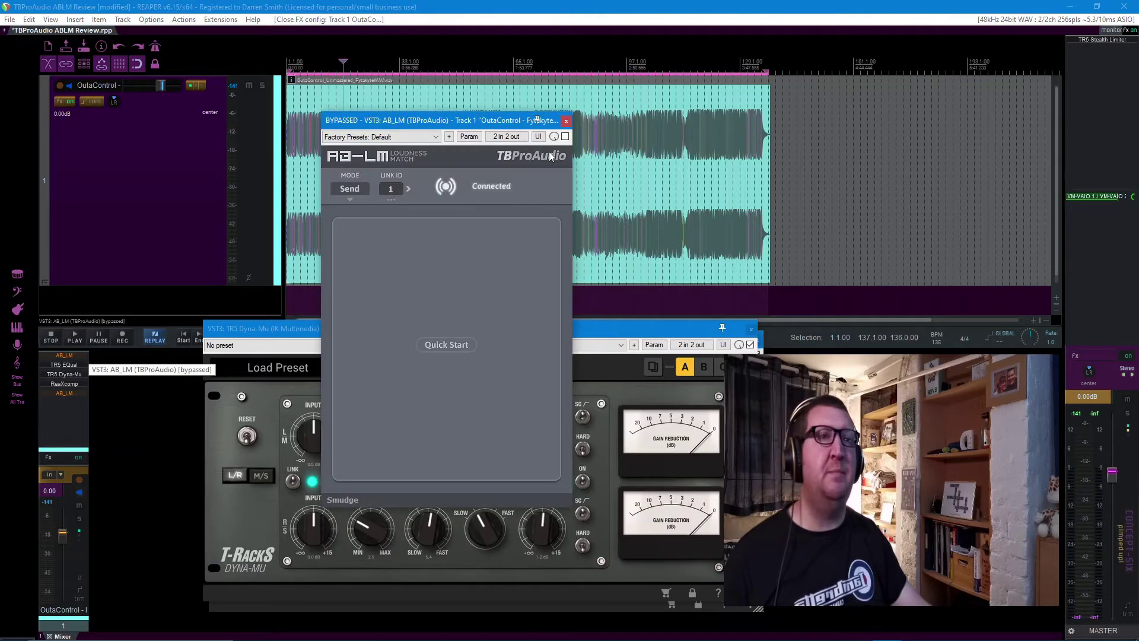
Enable the AB_LM plugin in Send mode at the start of the OutaControl effects chain.
click(564, 136)
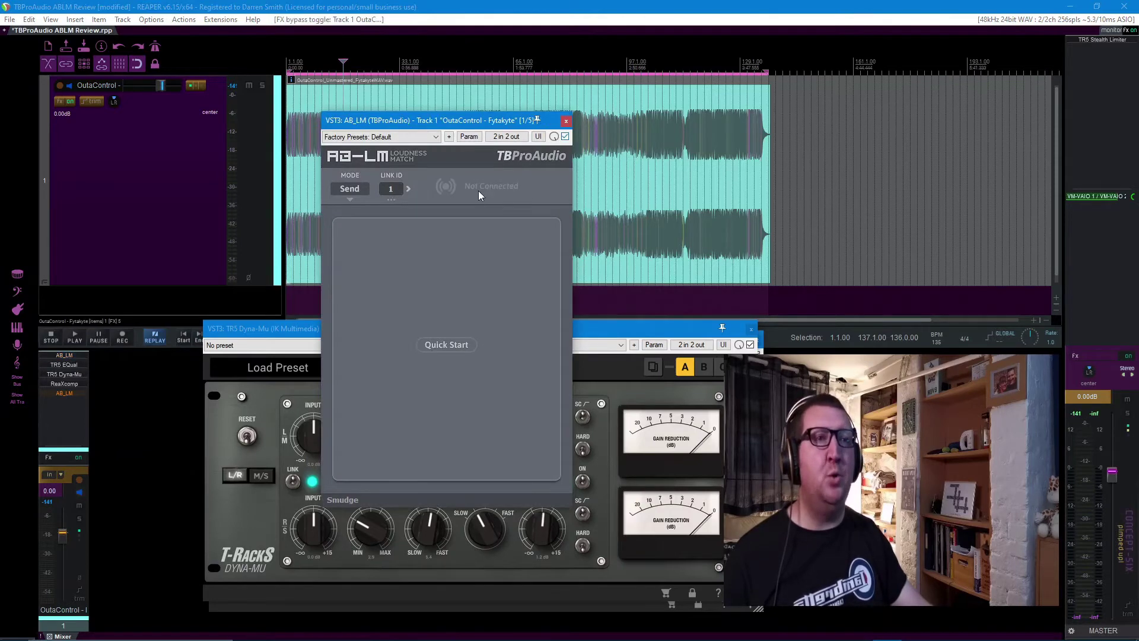
Check the mode choices of the AB_LM instance at the chain's start, keep Send, and close its window.
click(365, 191)
click(375, 179)
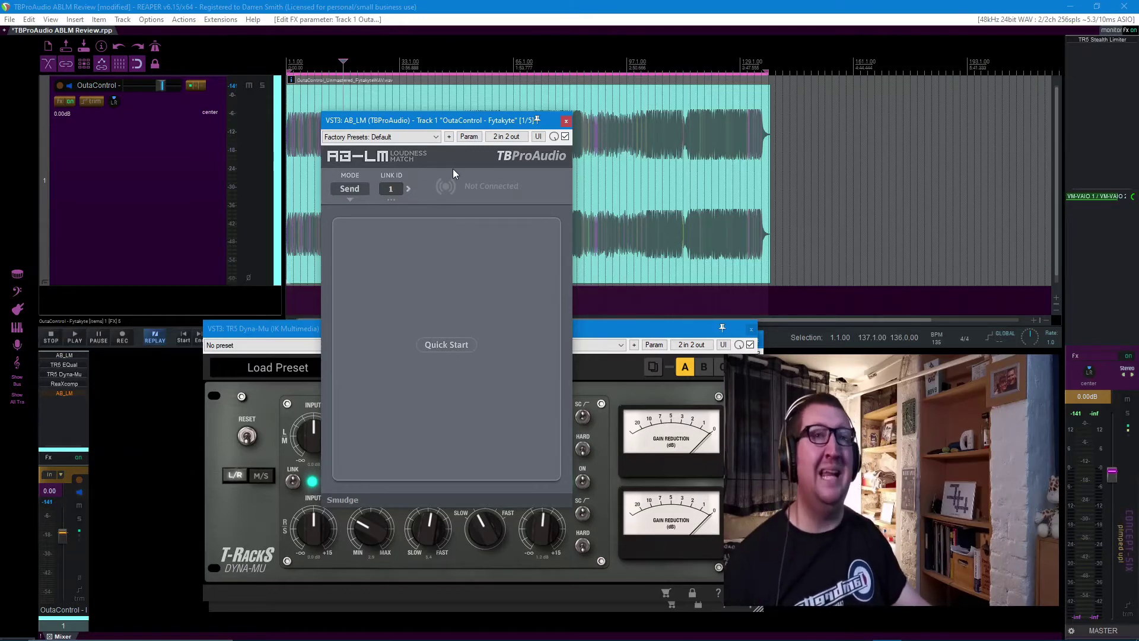
click(565, 121)
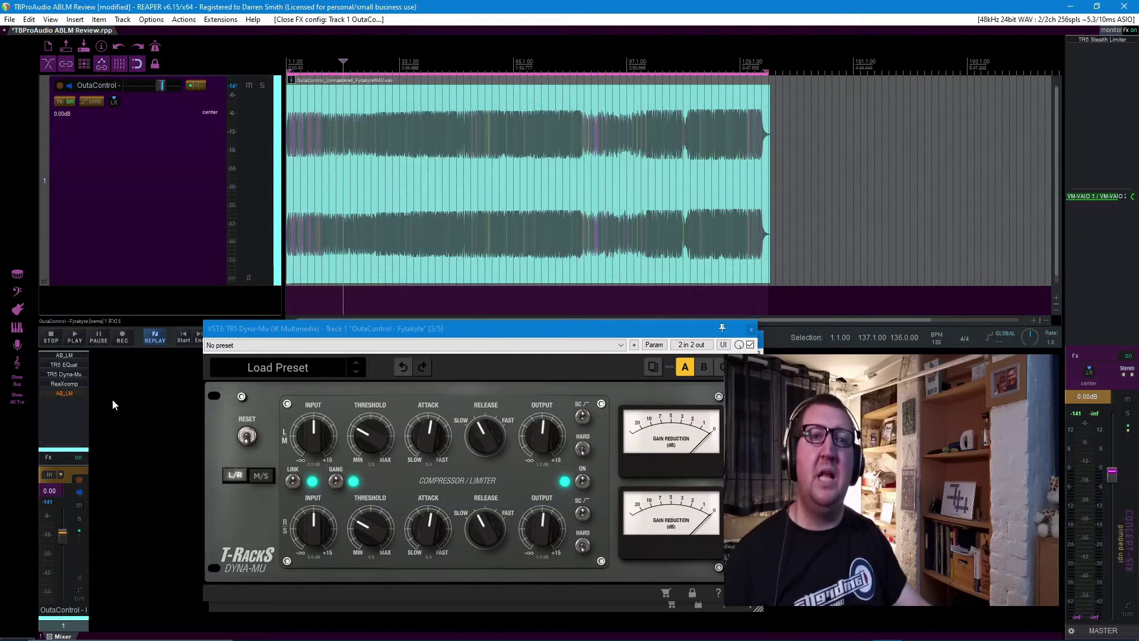
Enable the AB_LM instance at the end of the OutaControl effects chain in Receive mode and move its window lower.
click(73, 397)
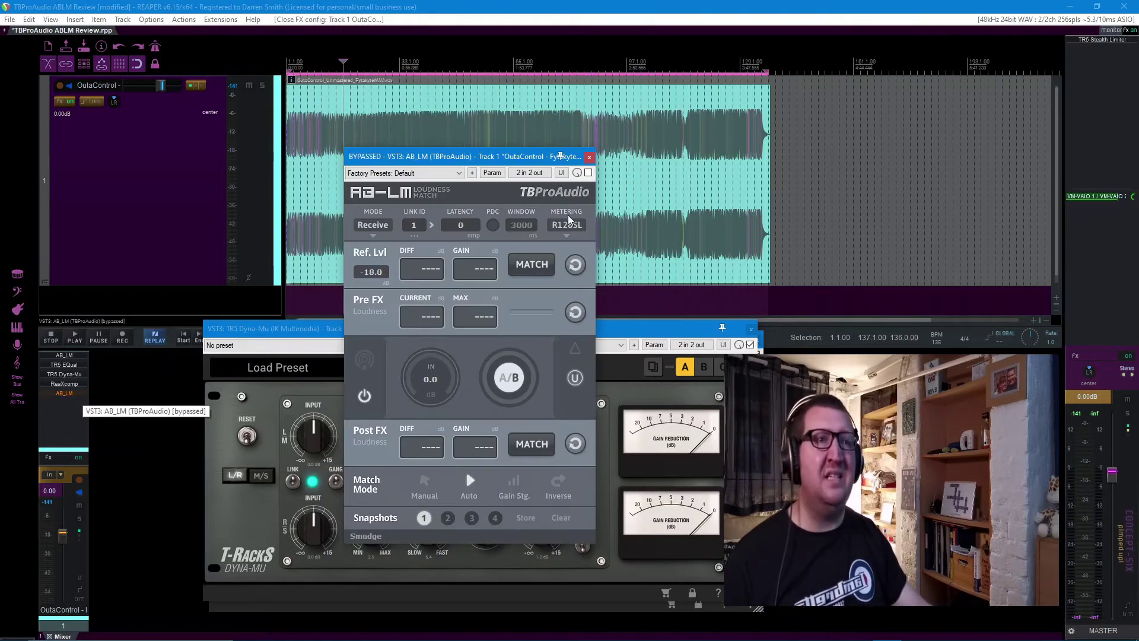
click(588, 172)
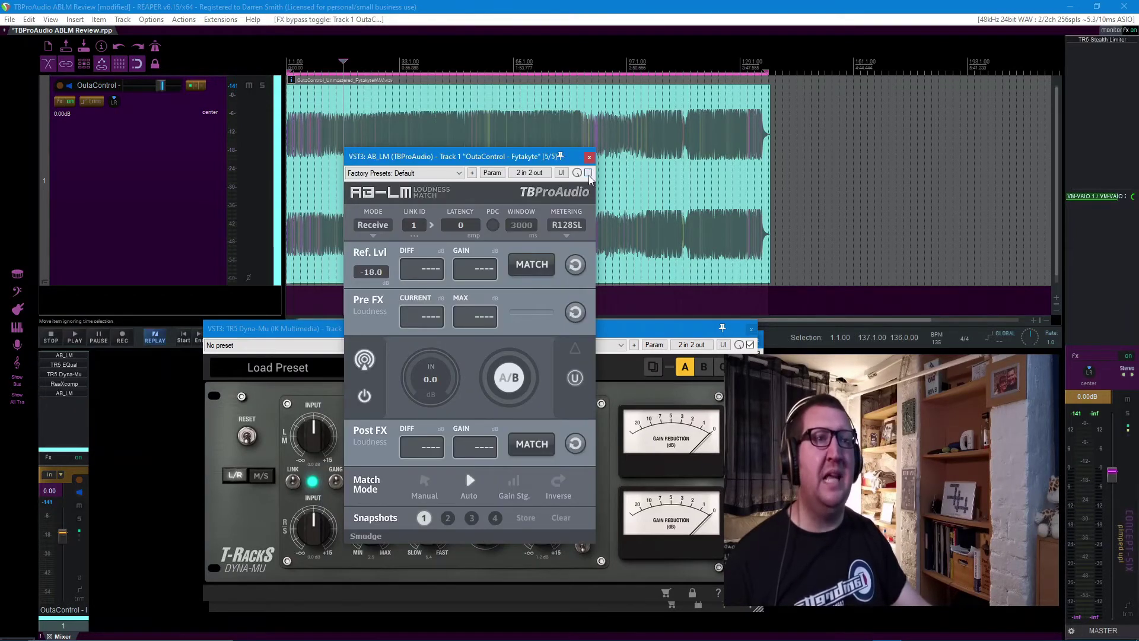
click(373, 225)
click(390, 256)
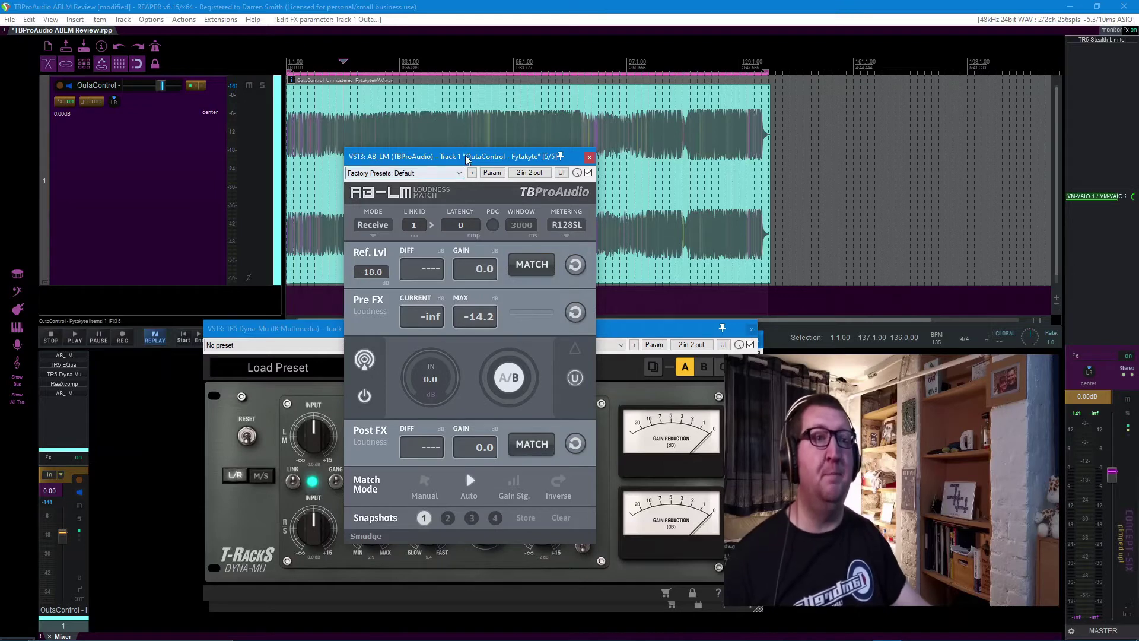
drag(466, 158, 489, 237)
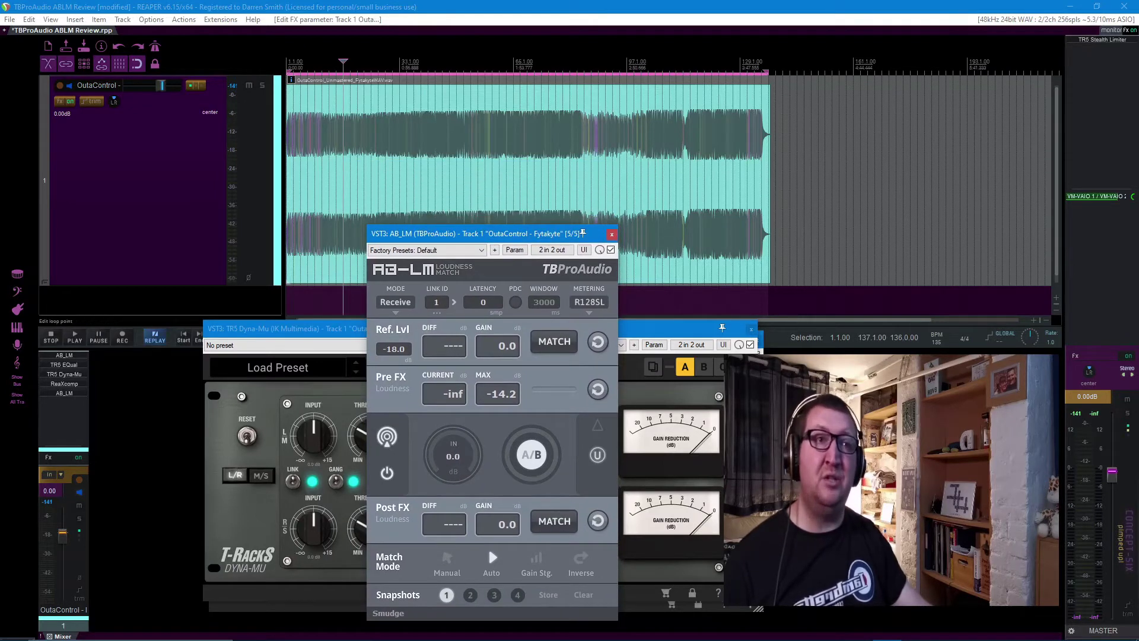
Play the track from a later point, switch AB_LM's A/B comparison back and forth twice, and stop playback.
click(378, 303)
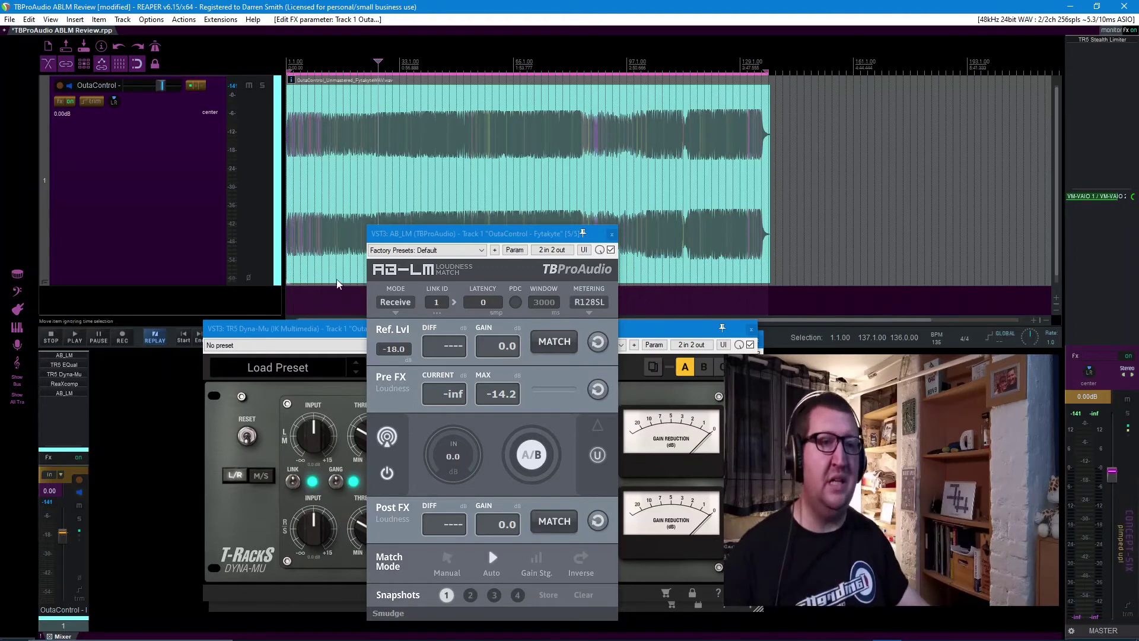
key(space)
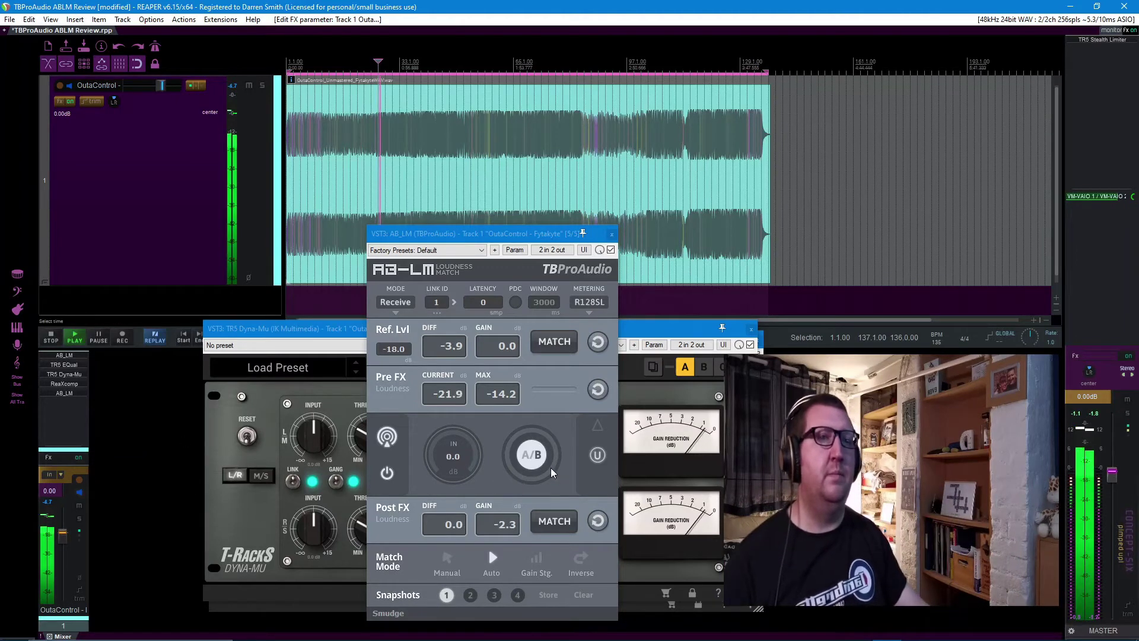
click(531, 458)
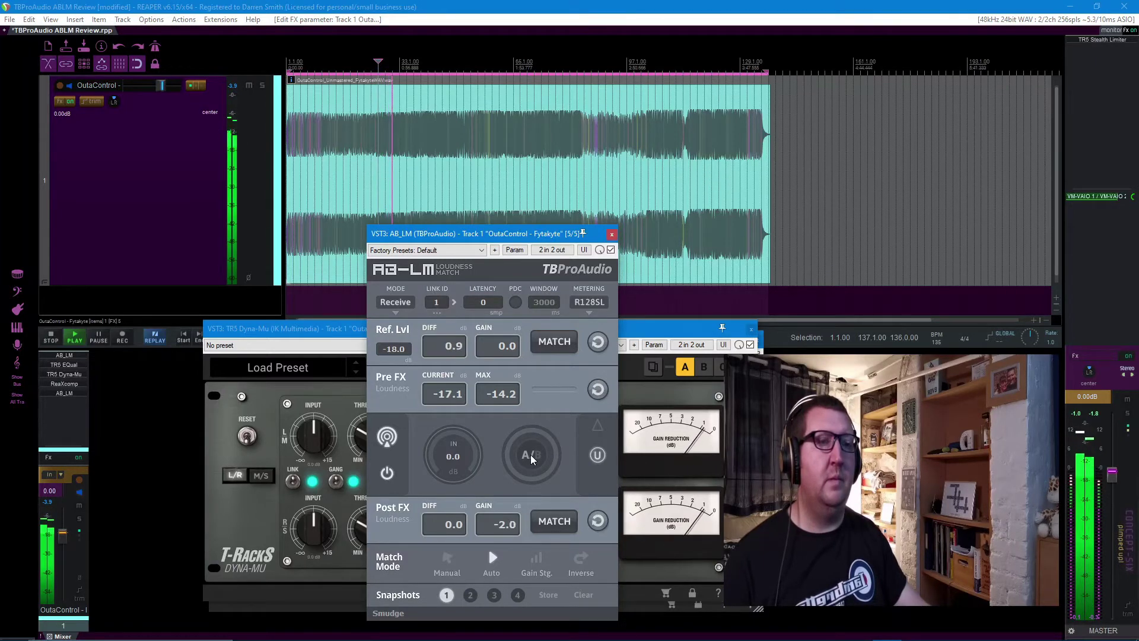
click(532, 458)
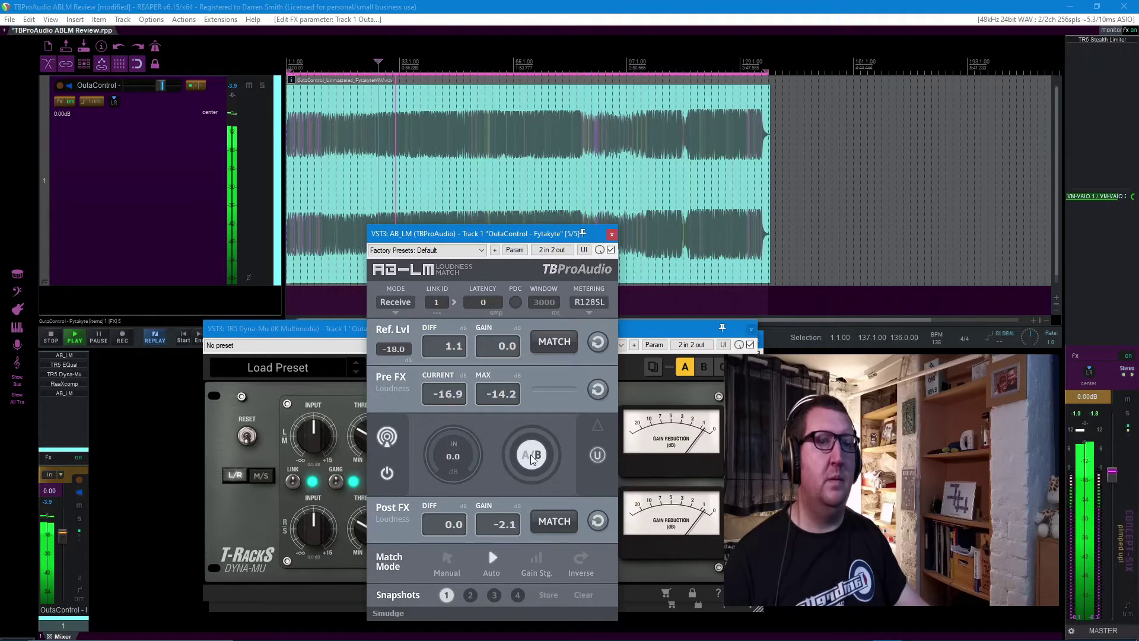
click(532, 458)
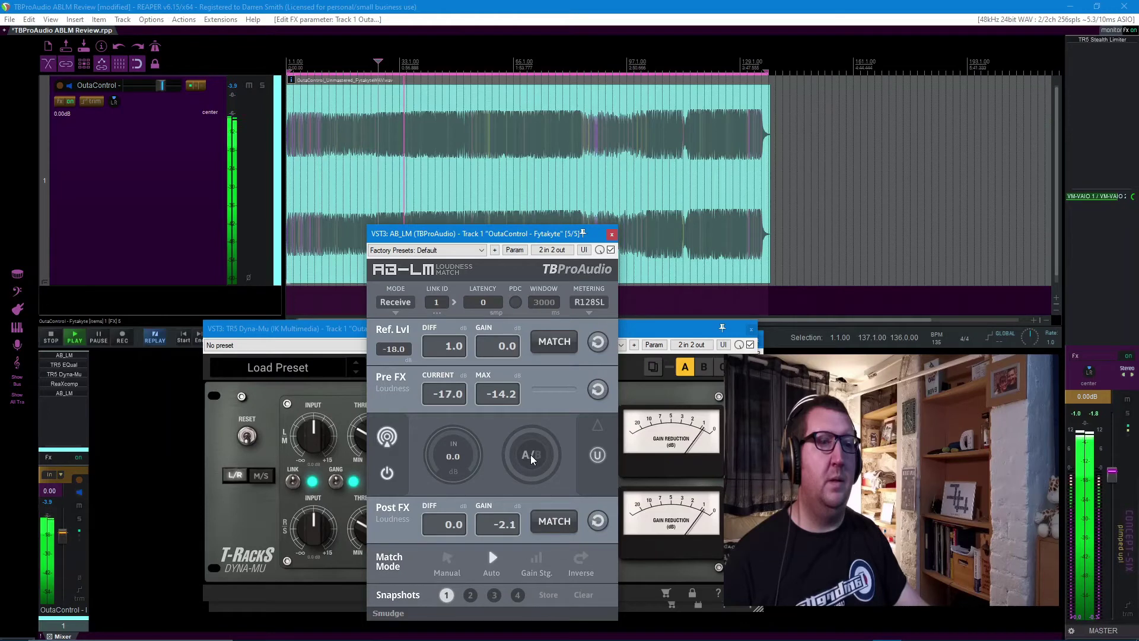
click(532, 458)
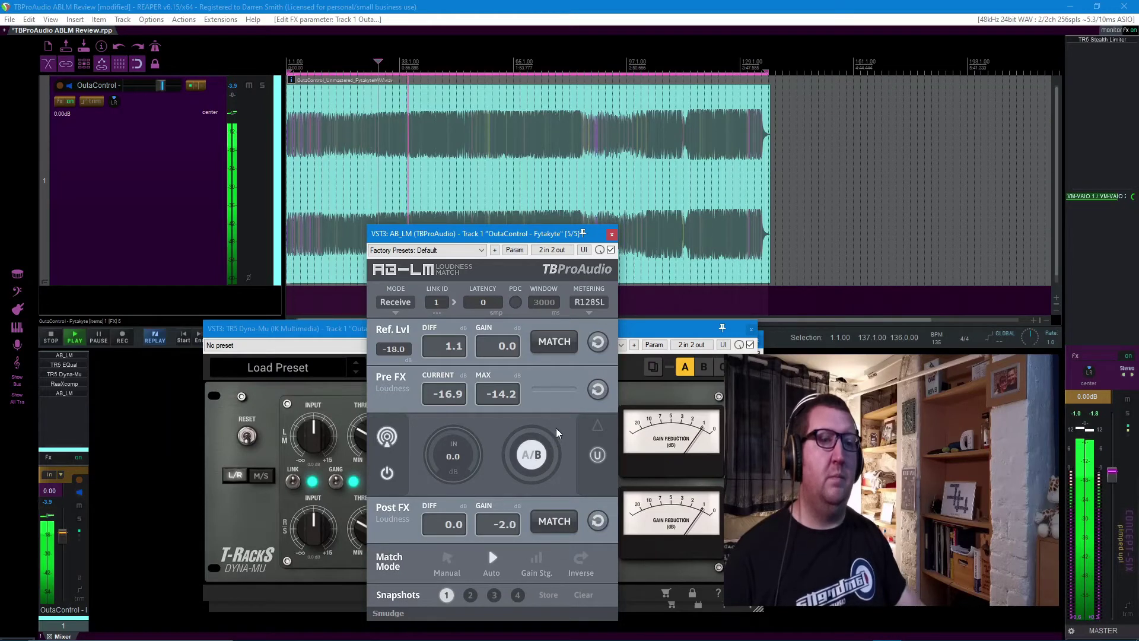
key(space)
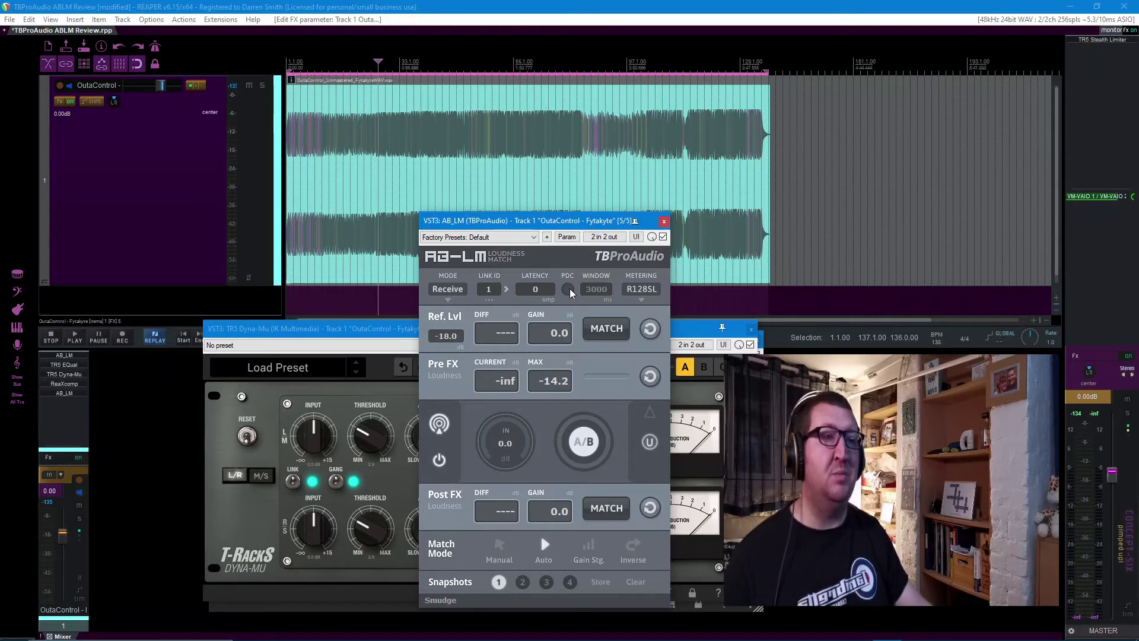
Review AB_LM's metering options, keeping EBU R128 SL, and try the input gain knob before resetting it to 0.0 dB.
click(648, 295)
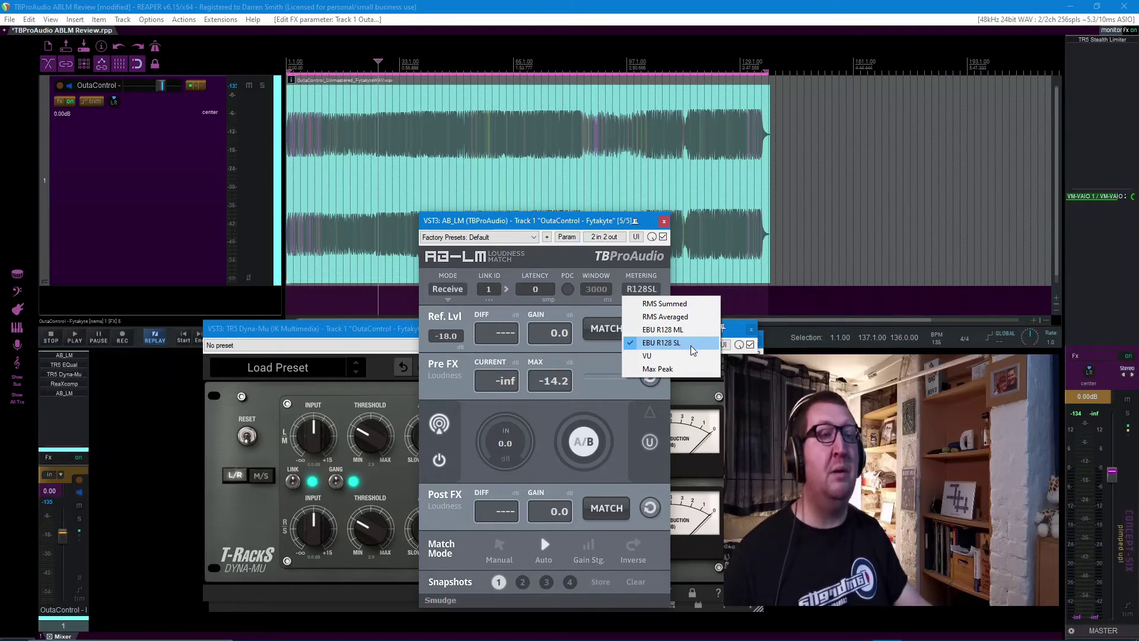
click(792, 410)
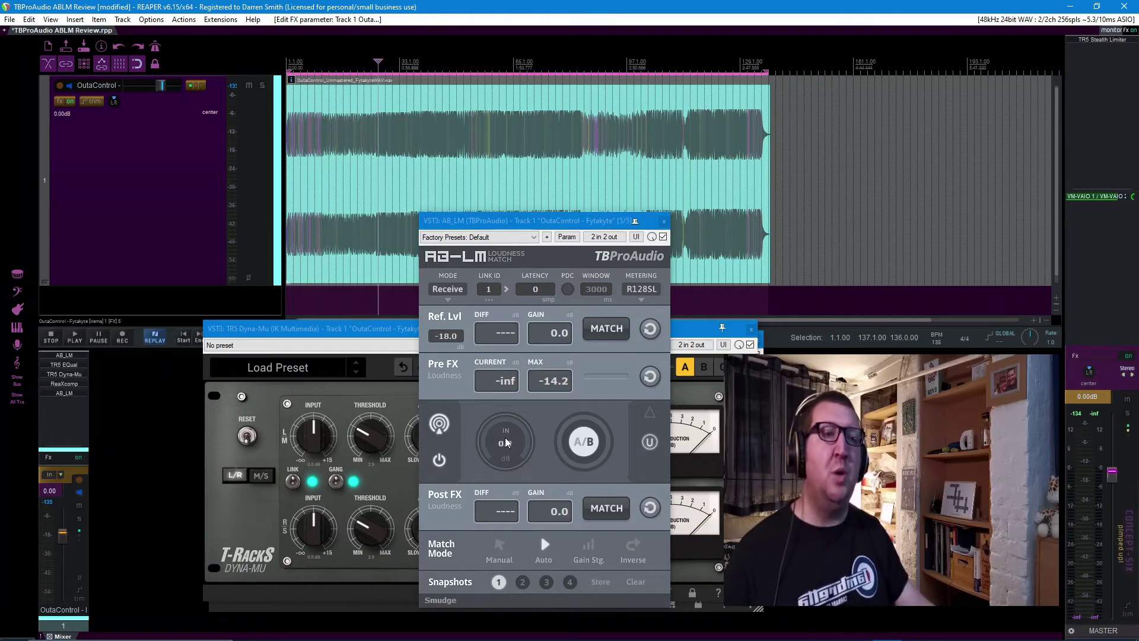
drag(503, 448, 504, 455)
double_click(503, 455)
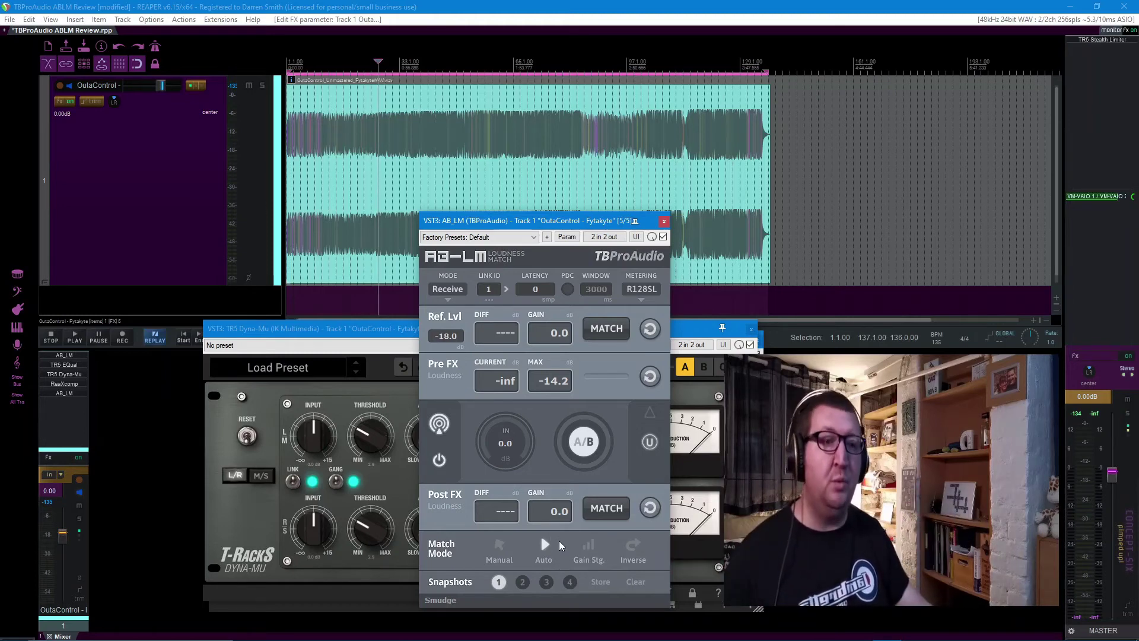
Try AB_LM's Manual and Gain Stg. match modes and snapshot 2, and return to Auto mode and snapshot 1.
click(500, 546)
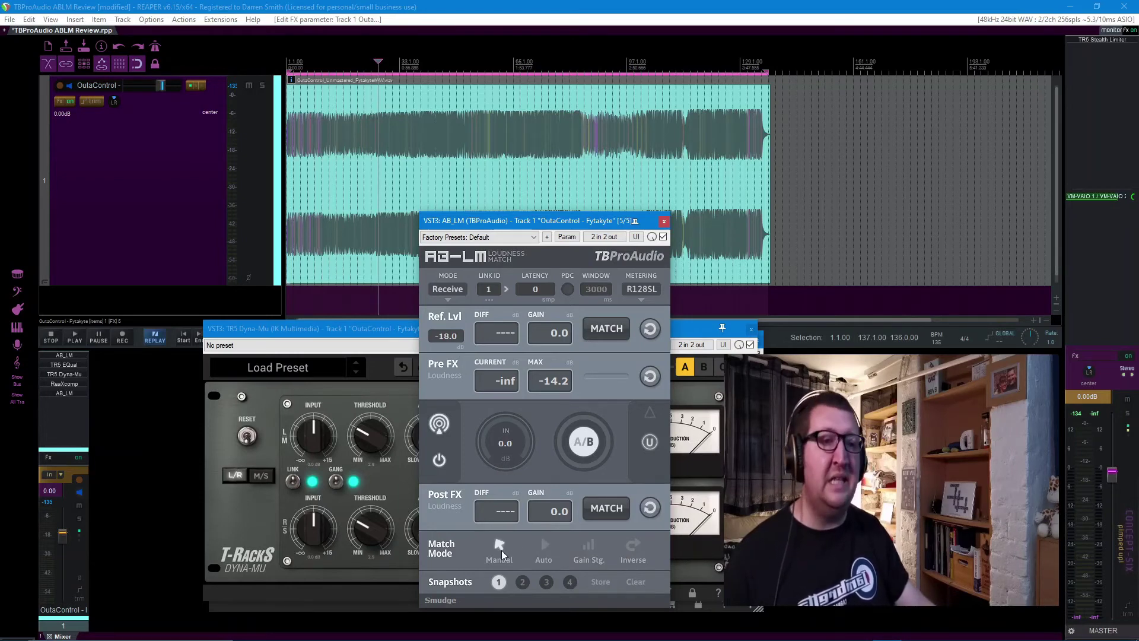
click(586, 545)
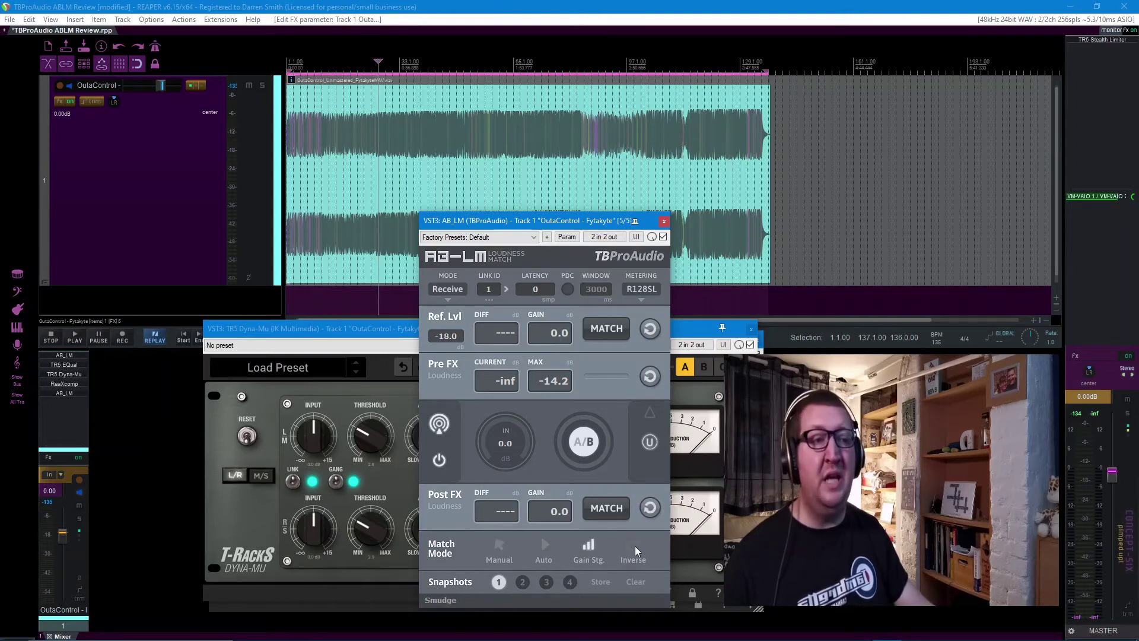
click(544, 543)
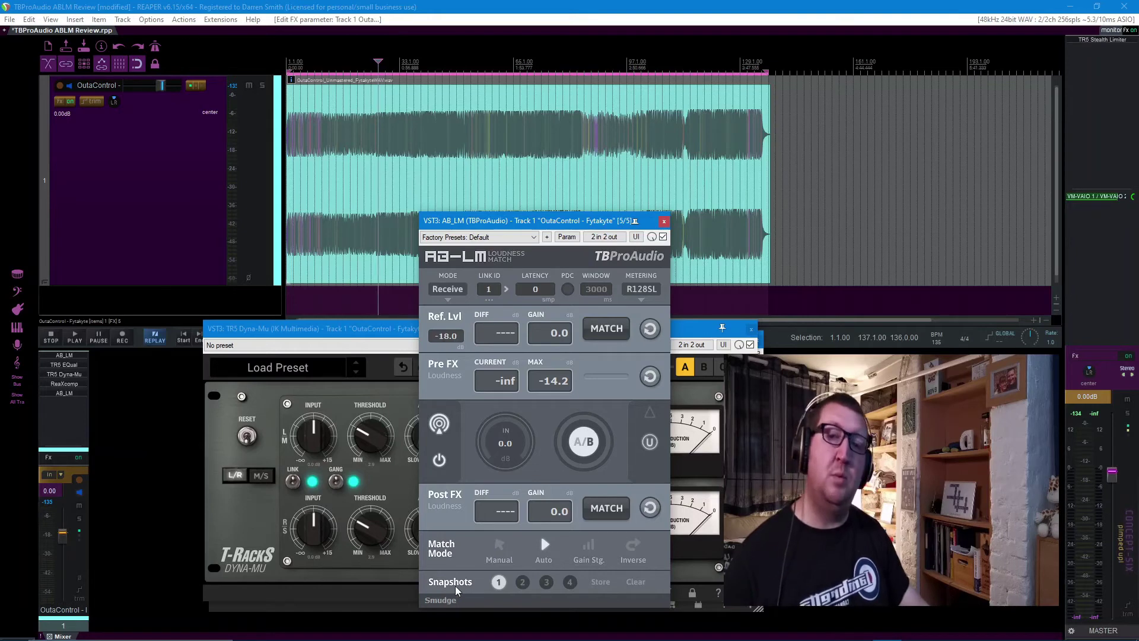
click(523, 583)
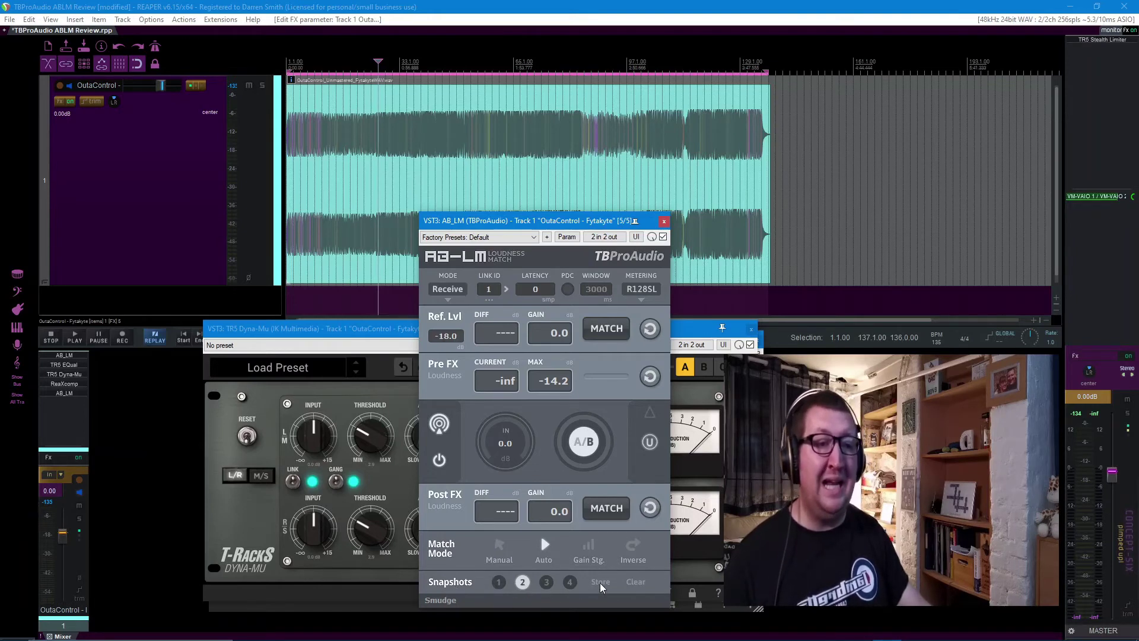
click(499, 584)
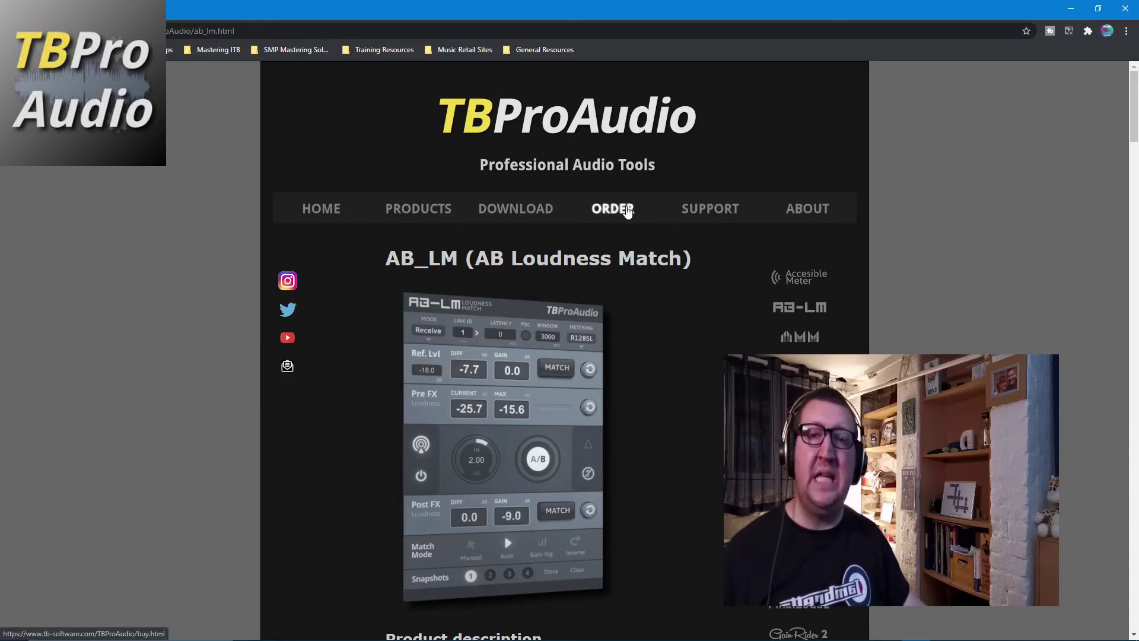
Switch to the web browser and view the order page with plugin prices on the TBProAudio website.
click(625, 208)
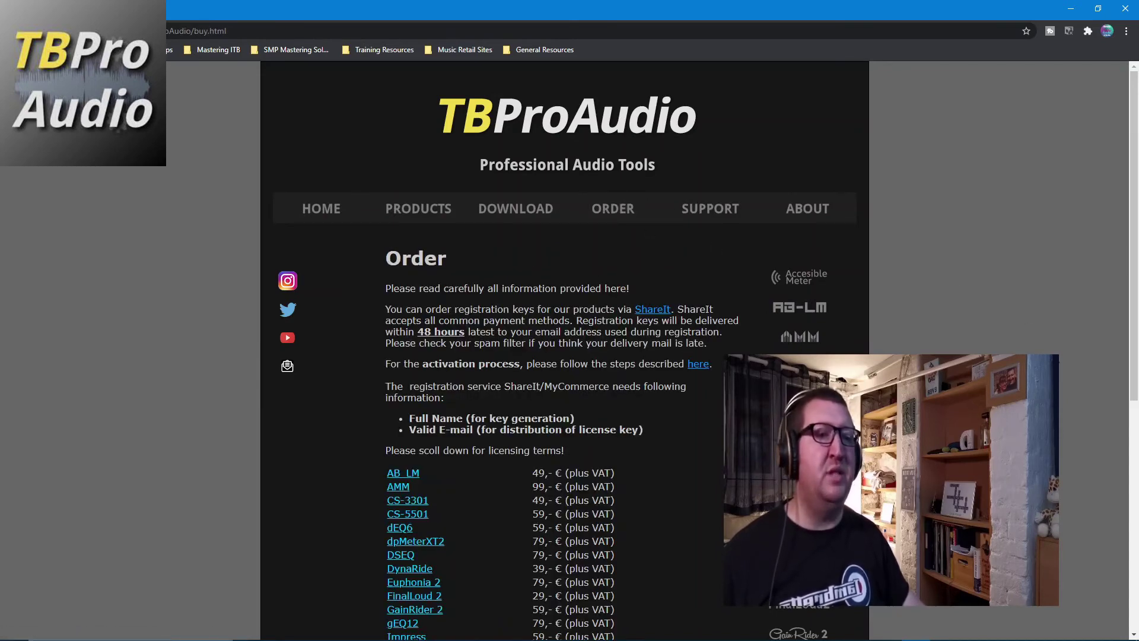